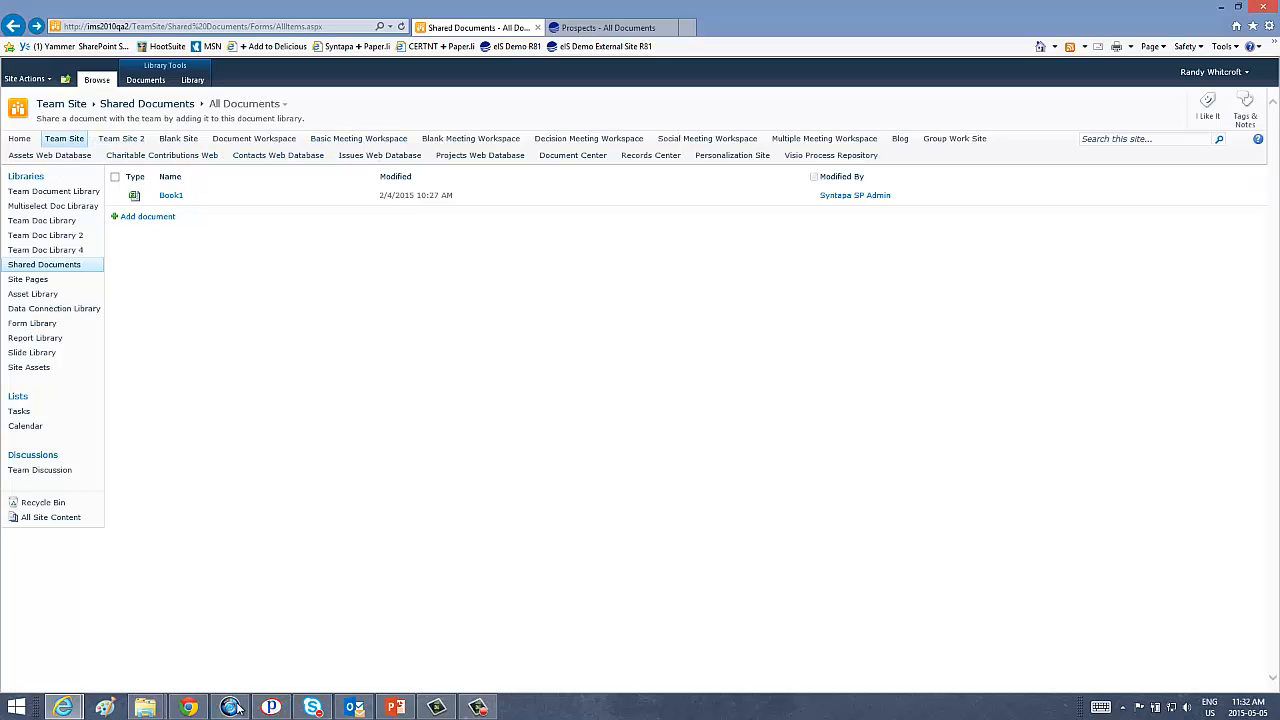
# Save the Google Alert - sharepoint email to the Desktop as an Outlook message, then return to Shared Documents.
pyautogui.click(348, 707)
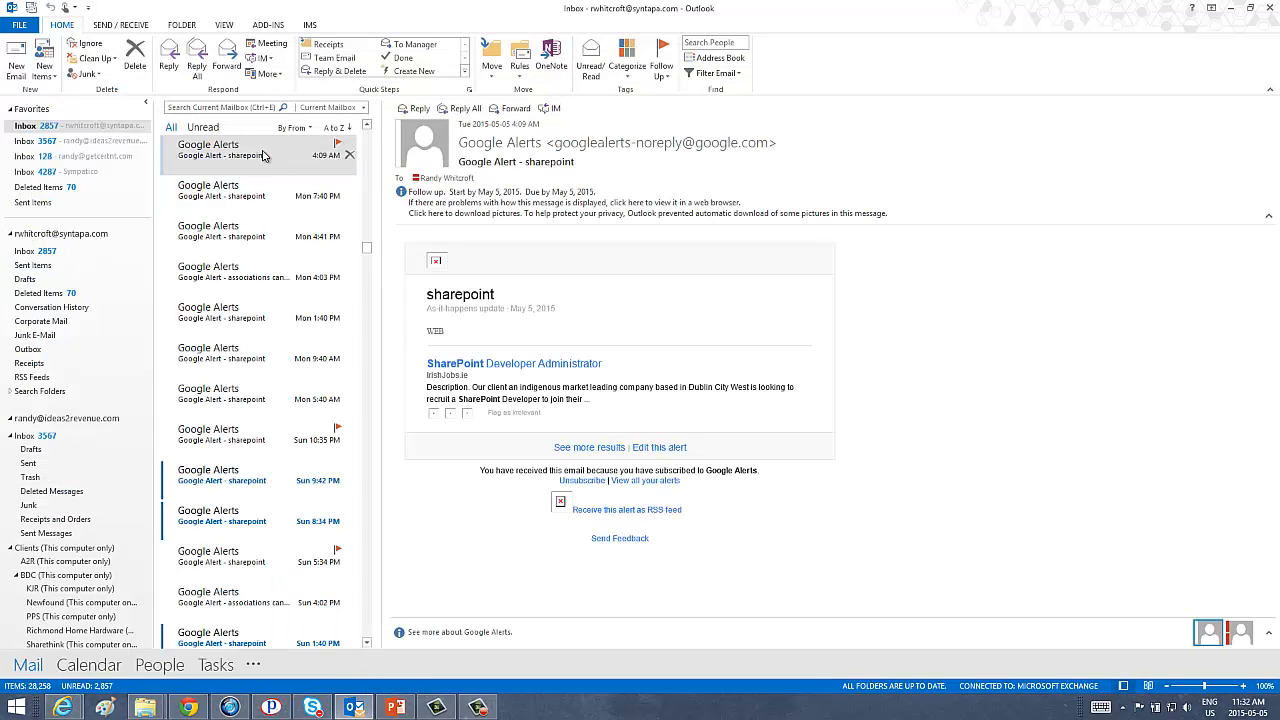
pyautogui.click(20, 27)
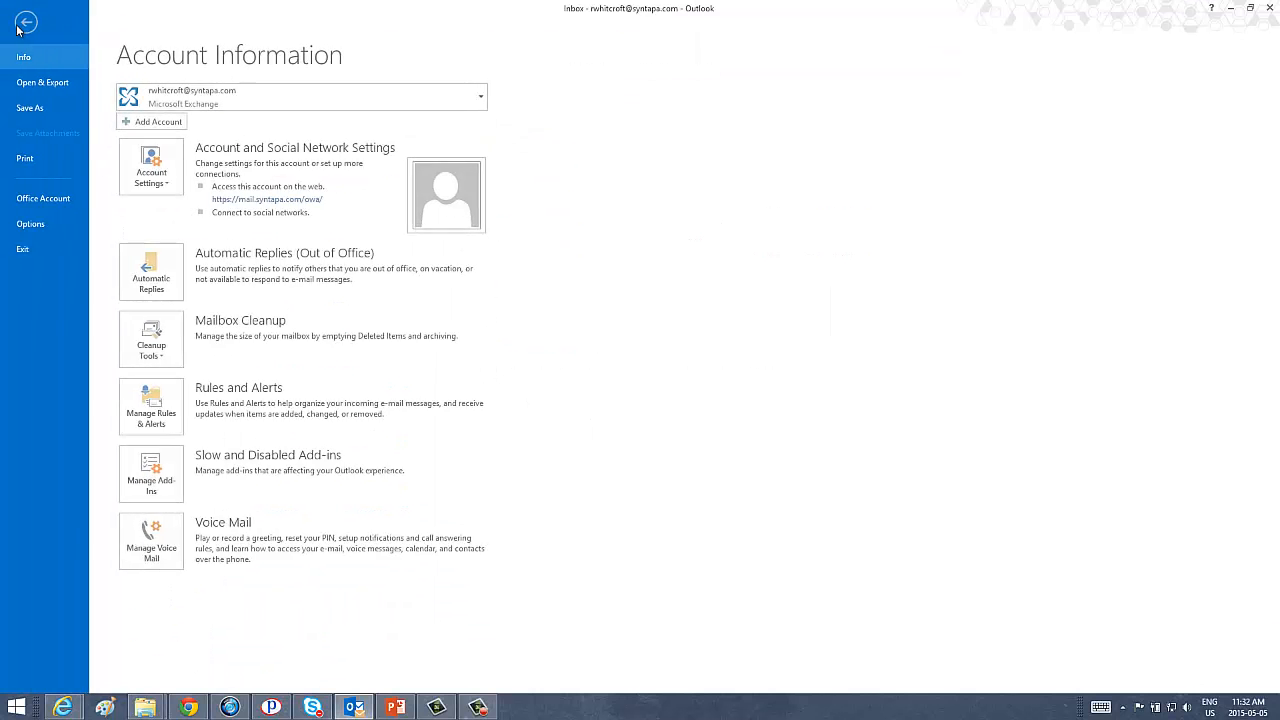
pyautogui.click(30, 107)
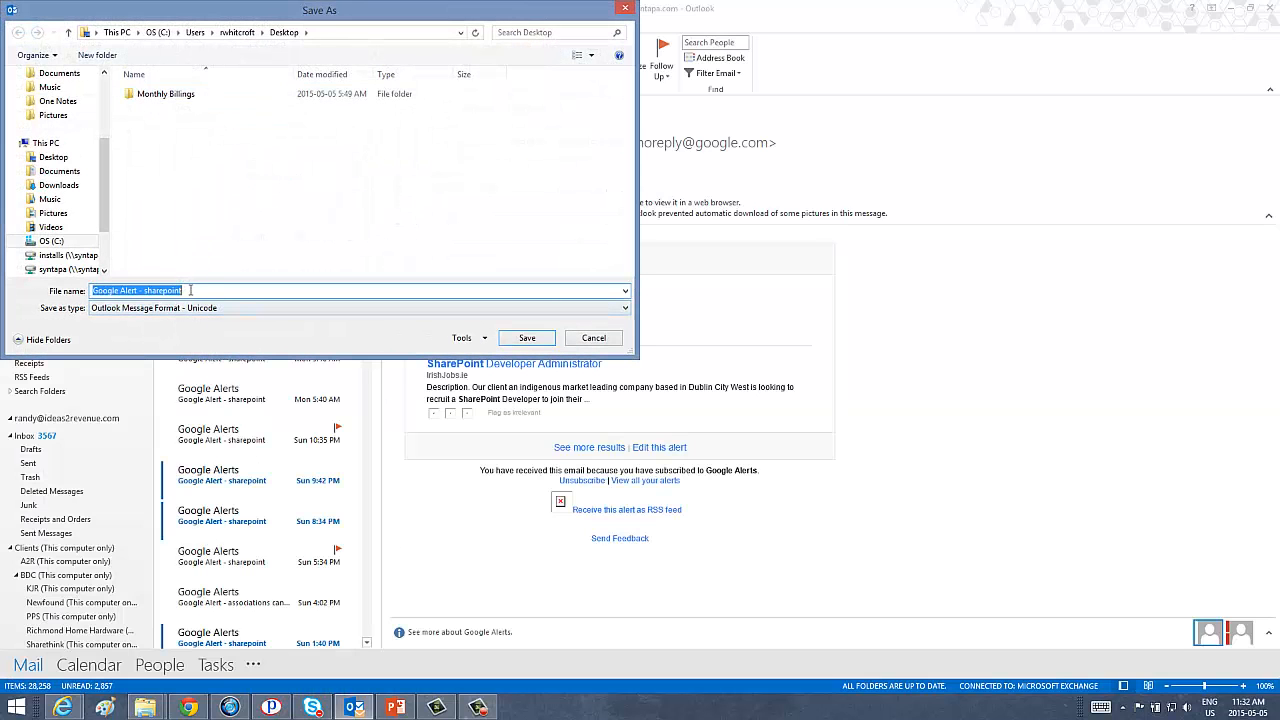
pyautogui.click(56, 158)
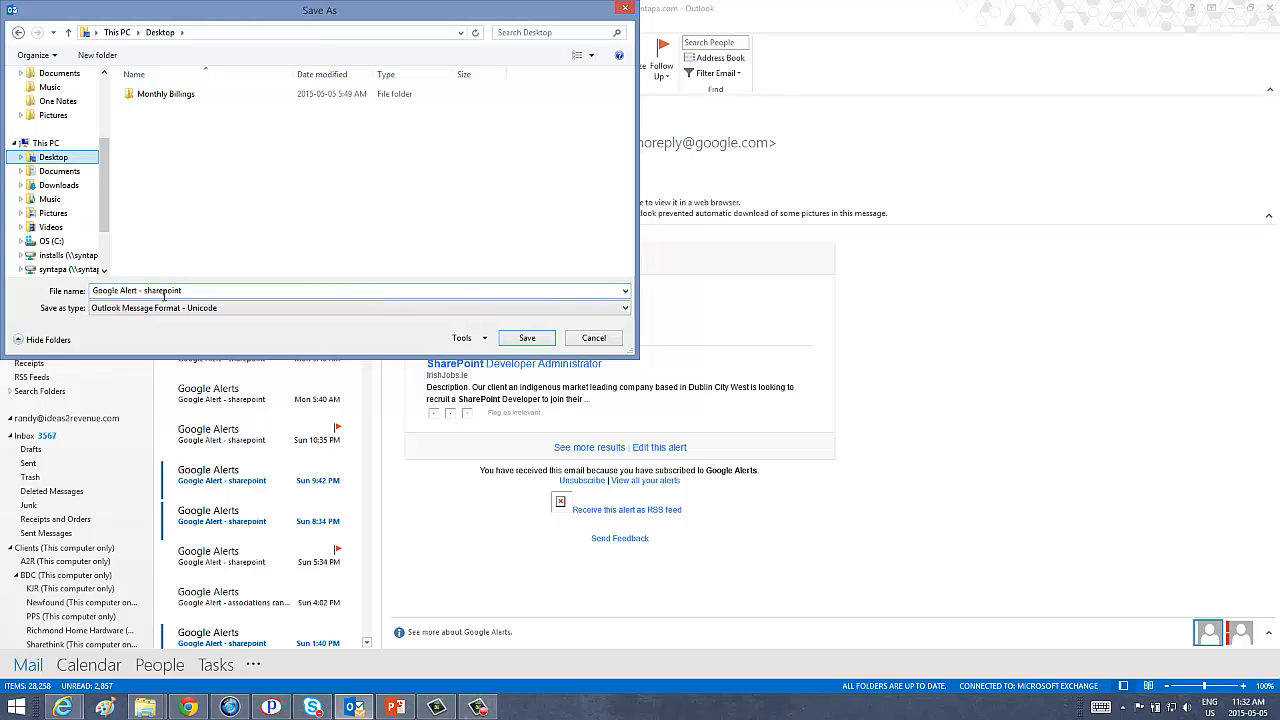
pyautogui.click(527, 339)
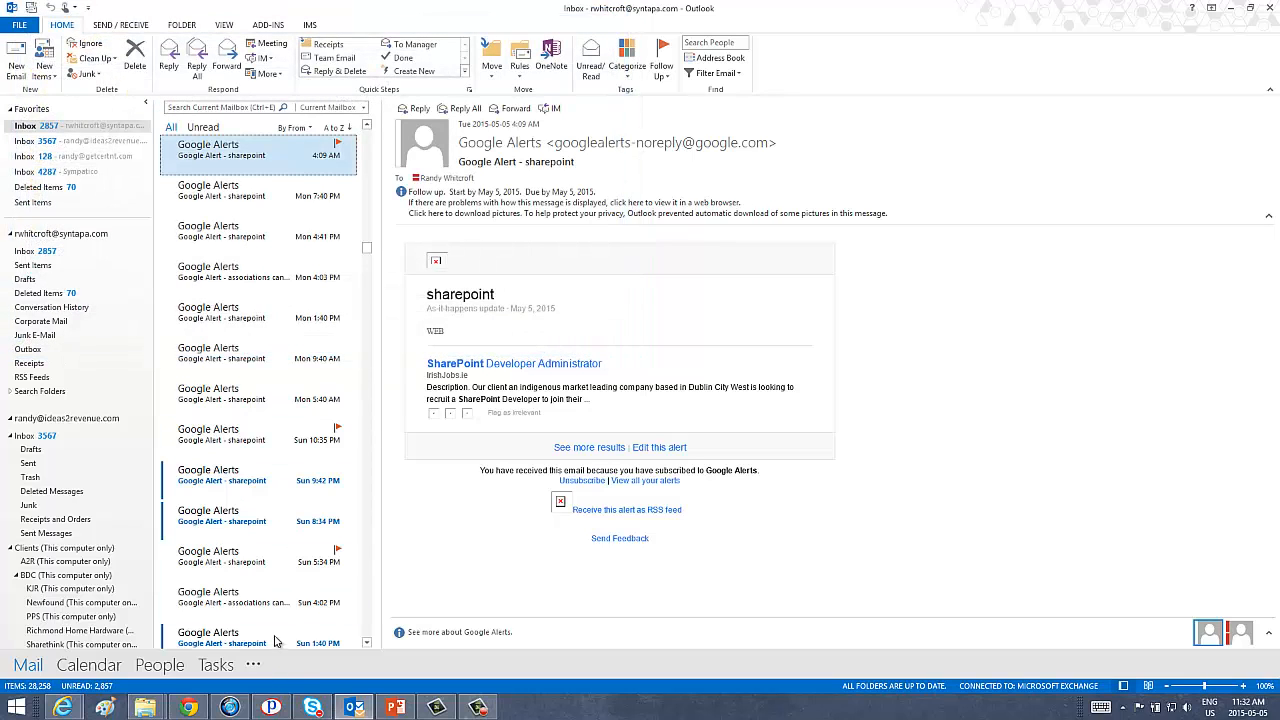
pyautogui.click(62, 707)
pyautogui.click(97, 640)
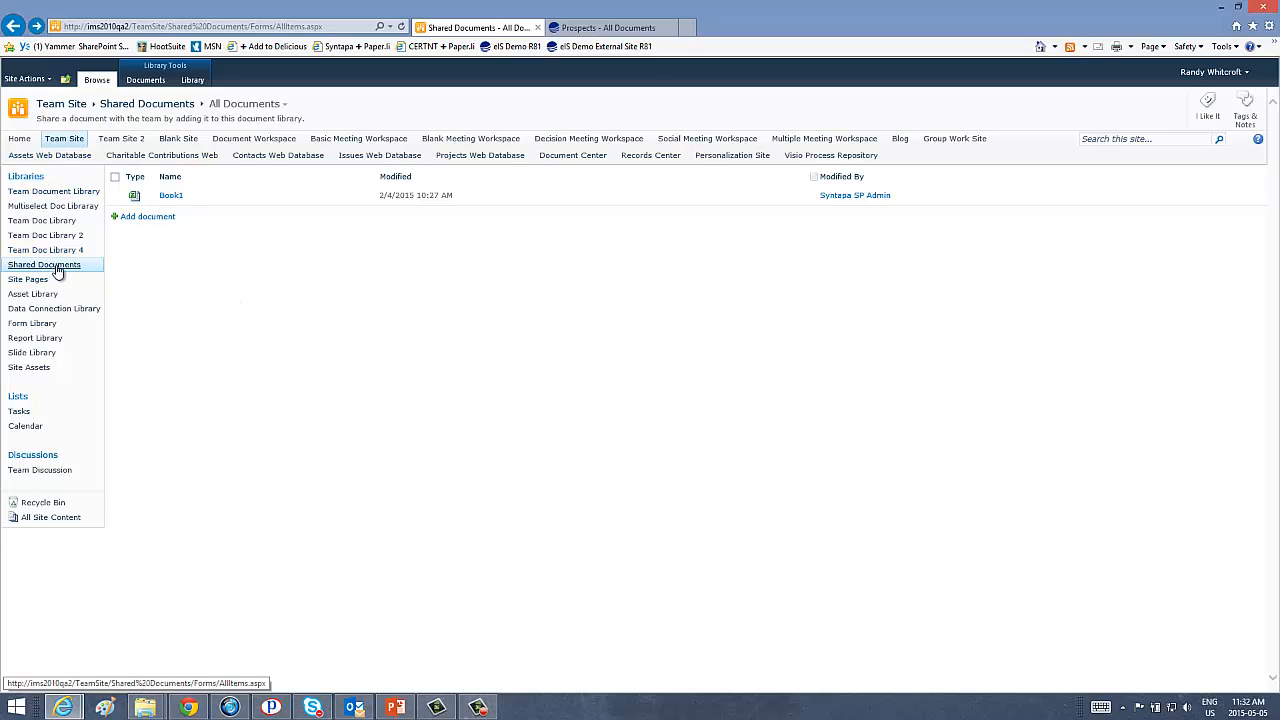
# Upload the Google Alert - sharepoint message file to Shared Documents with the title 'Test email'.
pyautogui.click(146, 218)
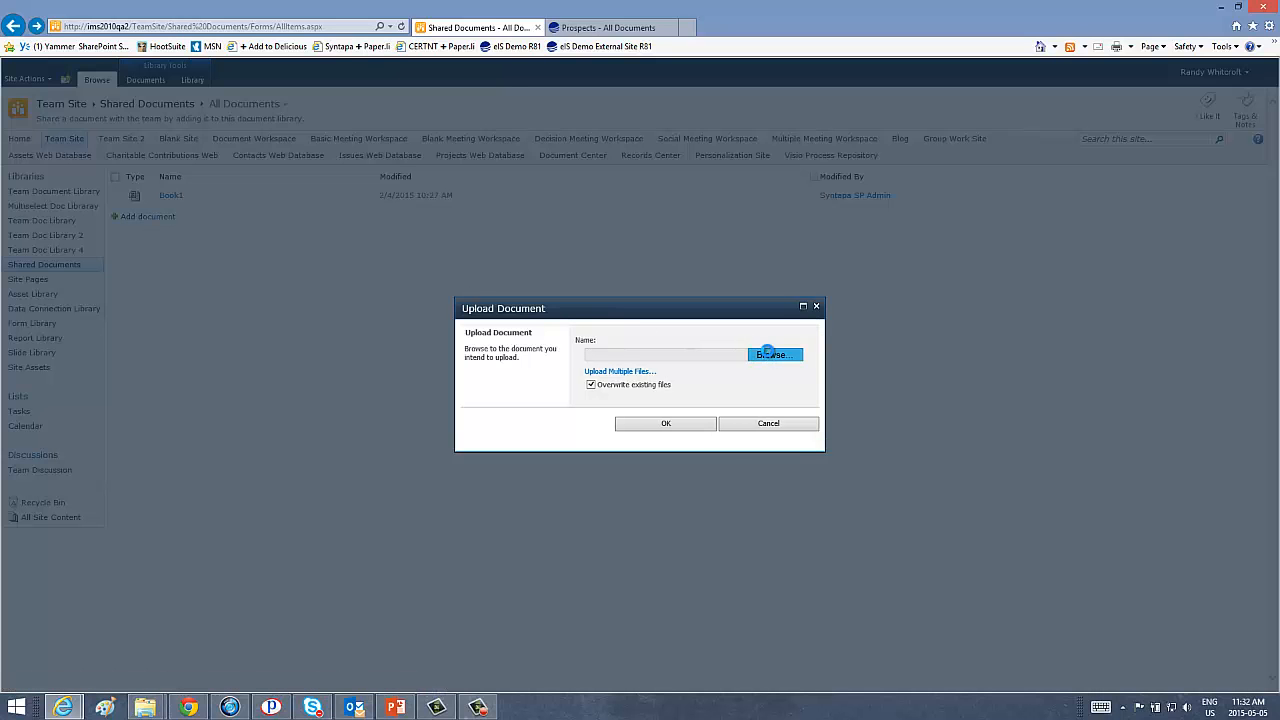
pyautogui.click(768, 354)
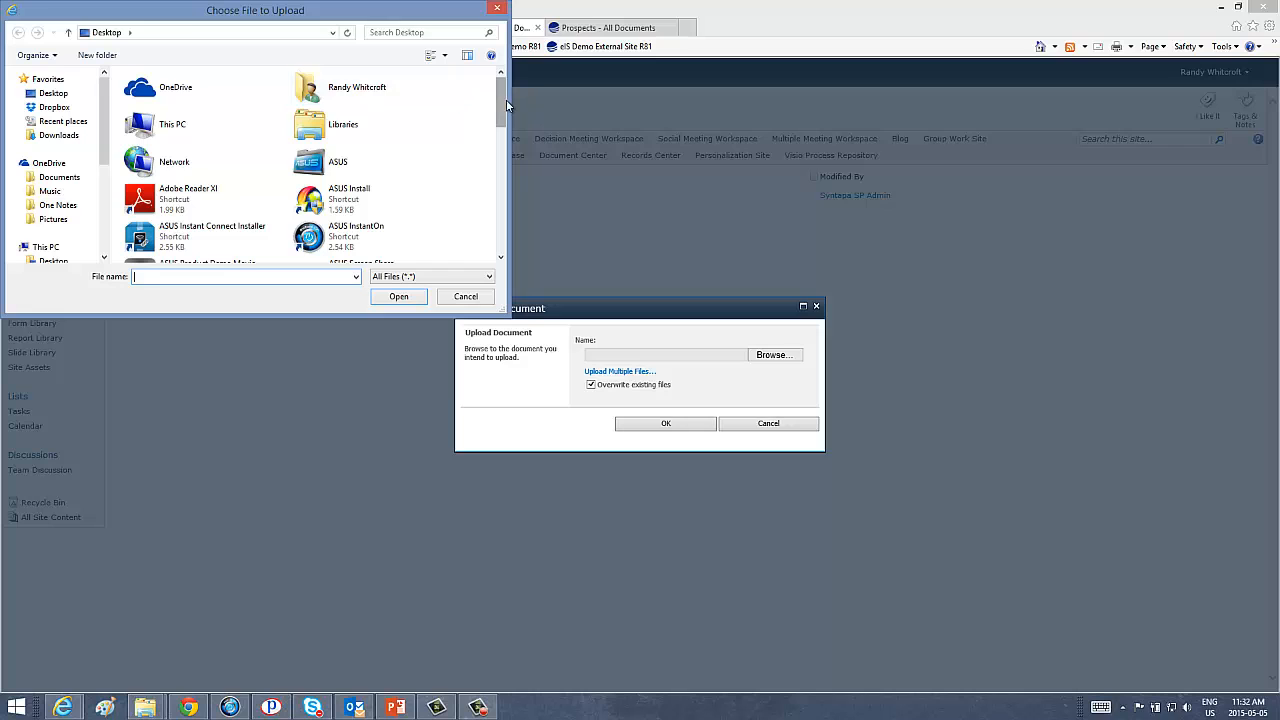
pyautogui.moveTo(507, 105); pyautogui.dragTo(504, 217)
pyautogui.click(366, 182)
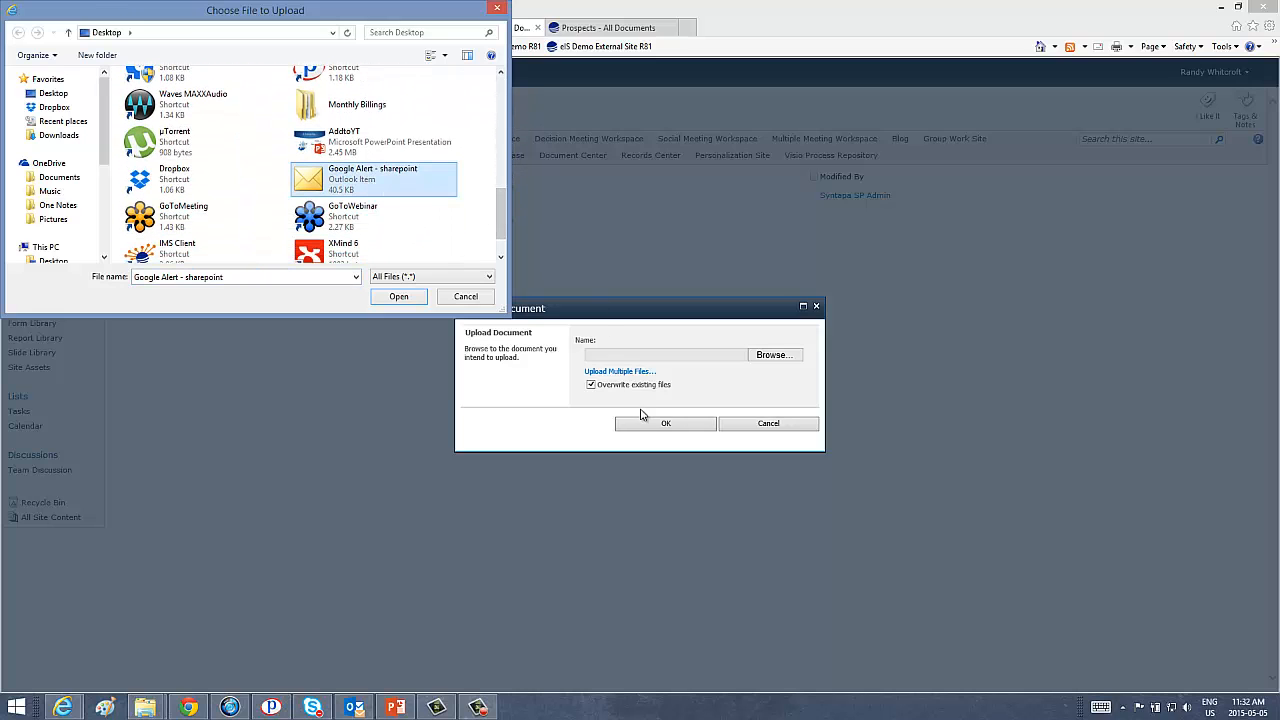
pyautogui.click(398, 296)
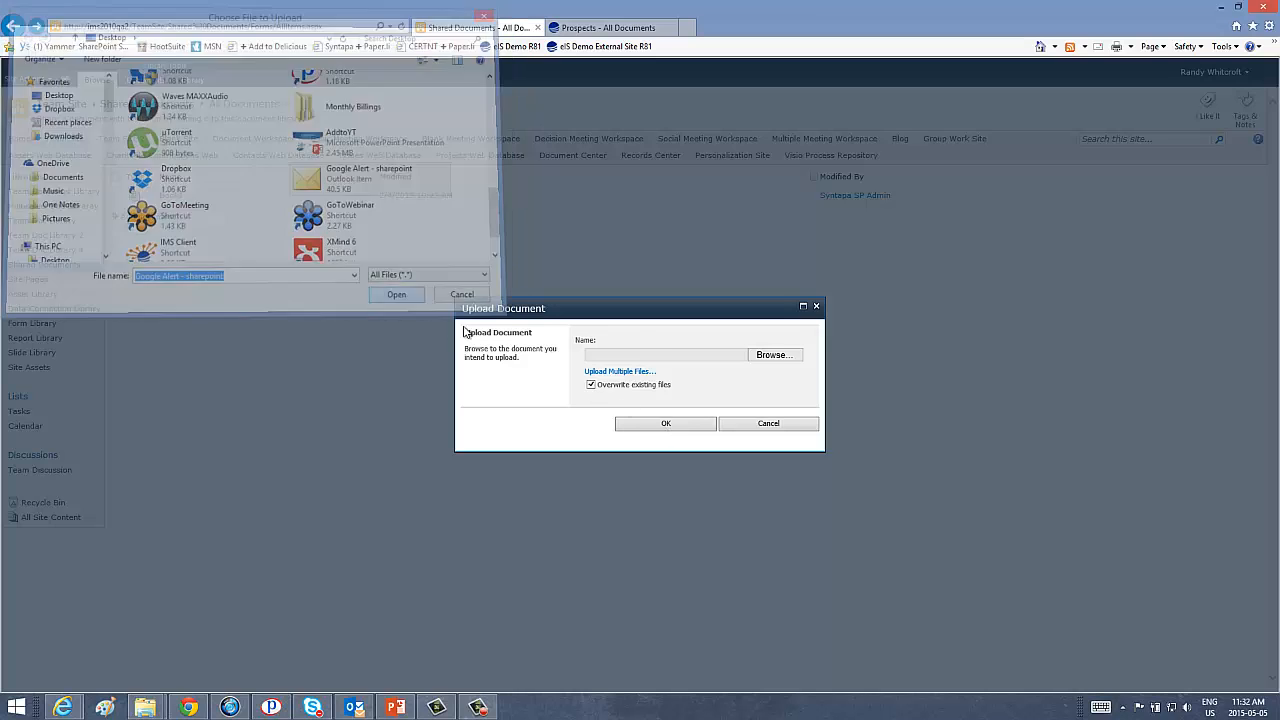
pyautogui.click(650, 429)
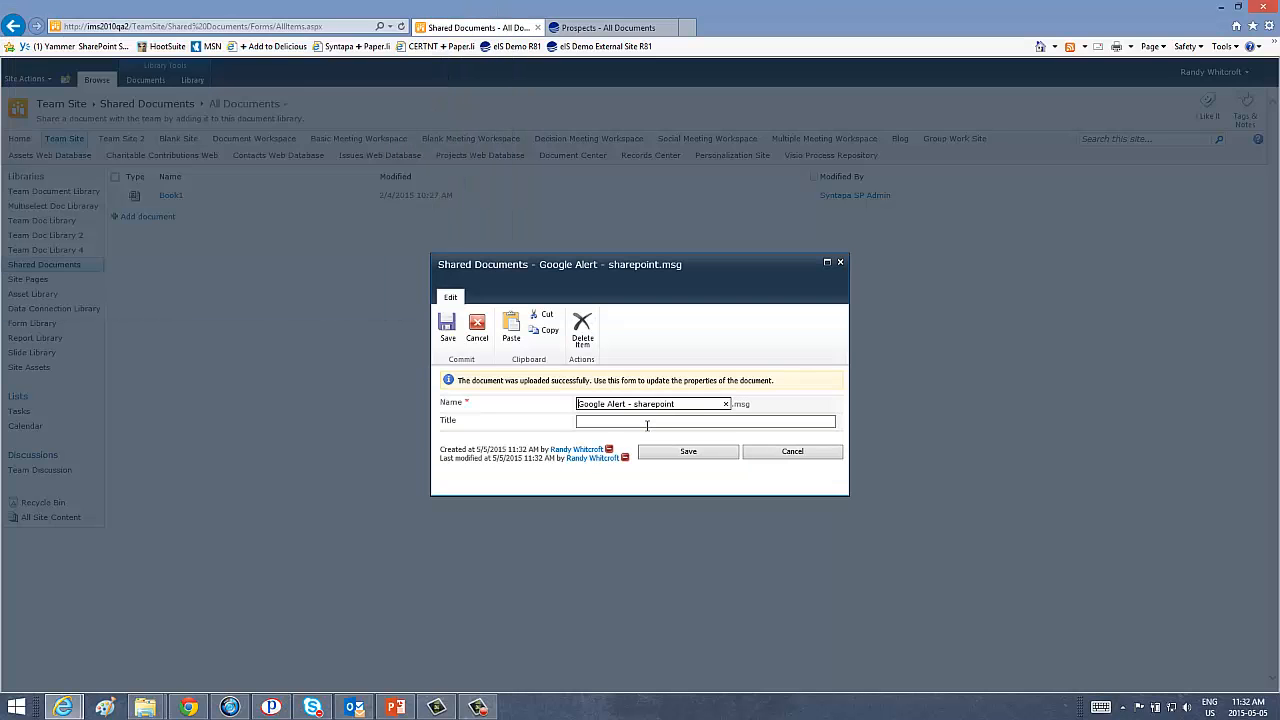
pyautogui.click(616, 421)
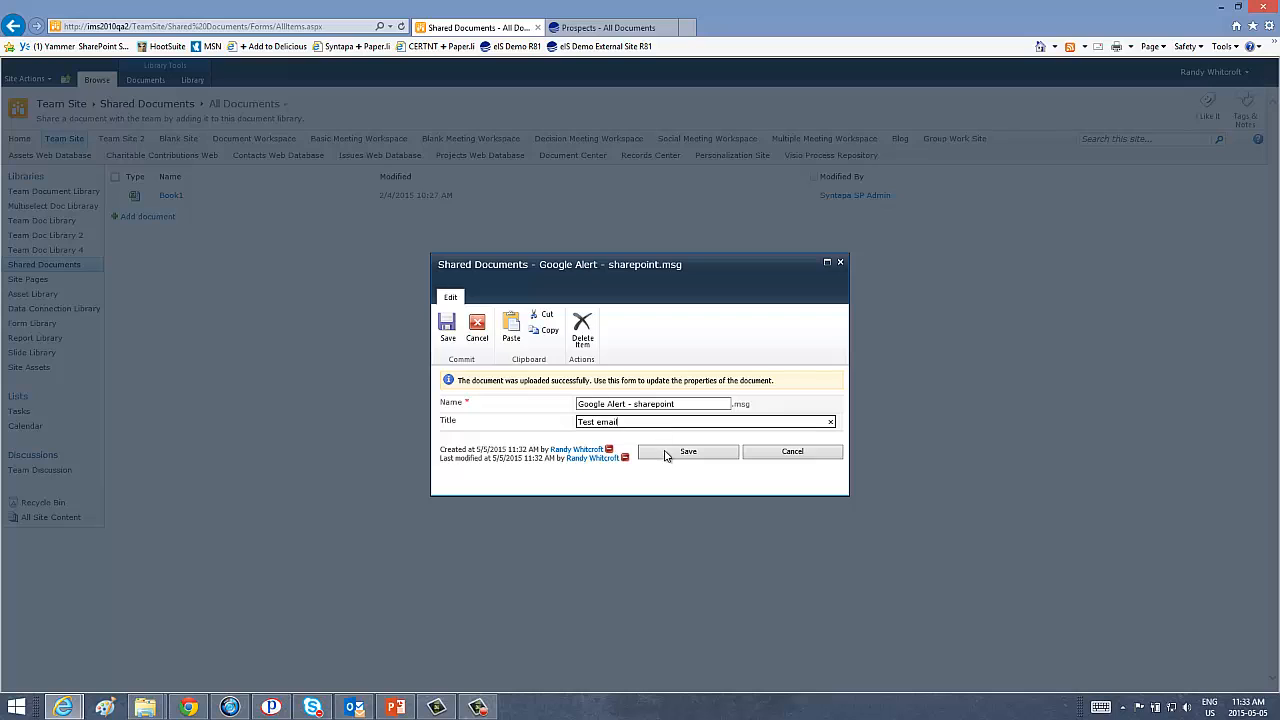
pyautogui.click(670, 453)
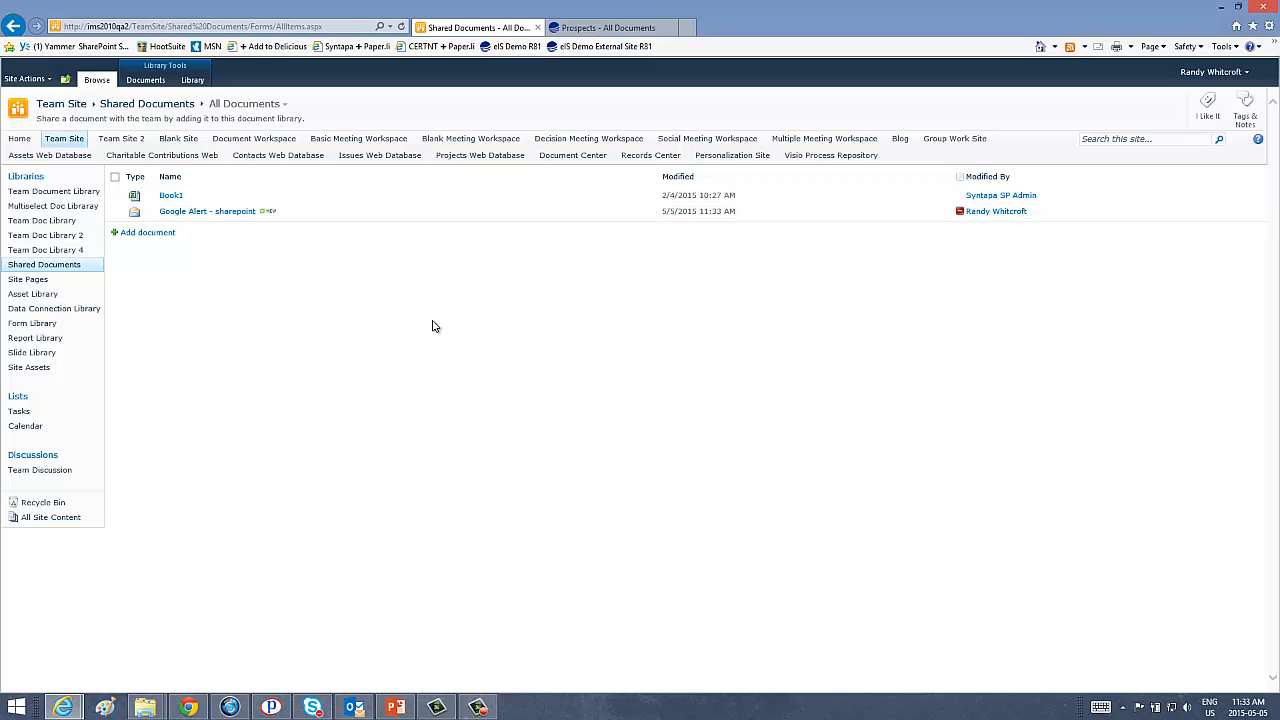
# Open Shared Documents with Explorer from the Library ribbon, then go back to the Outlook inbox.
pyautogui.click(192, 80)
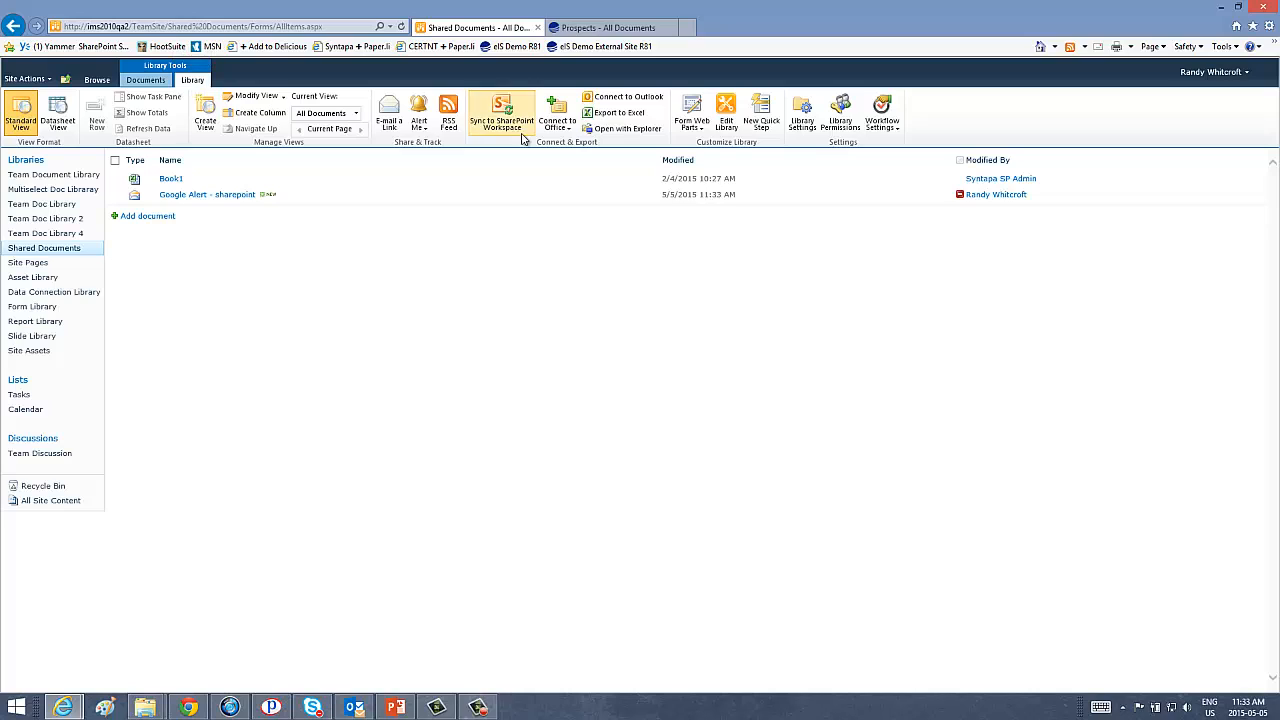
pyautogui.click(620, 130)
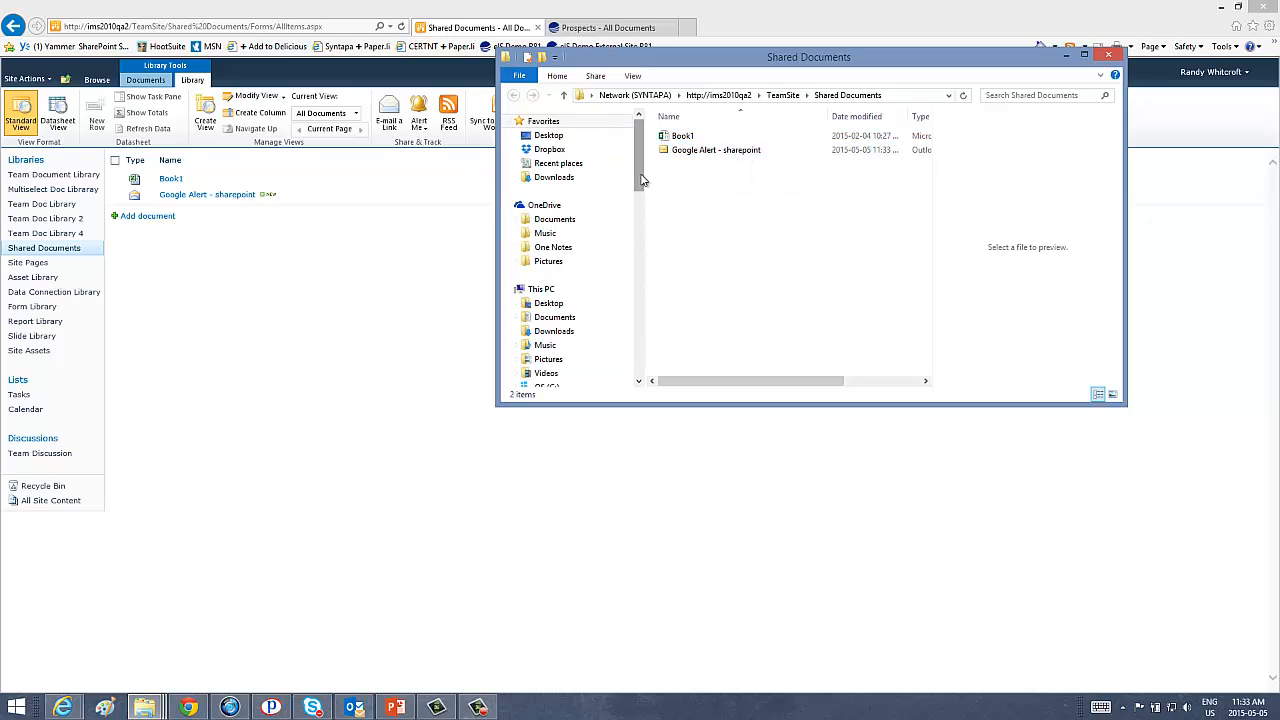
pyautogui.click(344, 705)
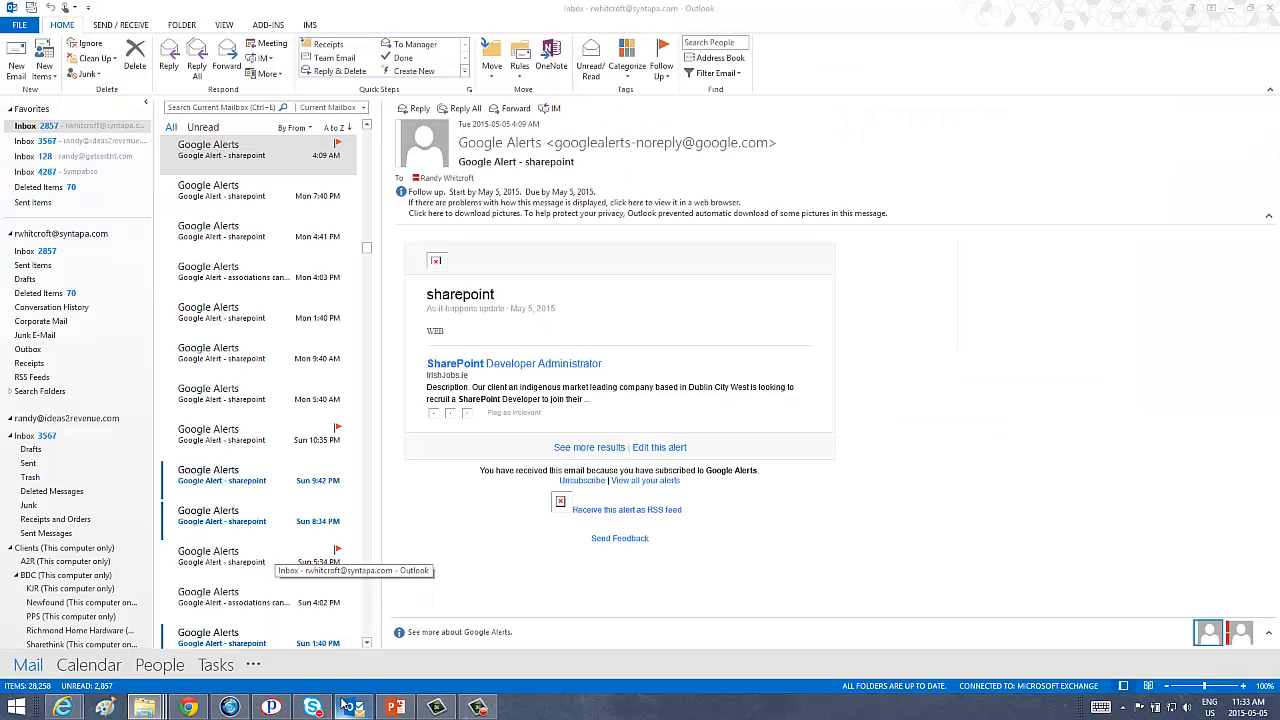
# Drag the Sun 10:35 PM Google Alerts email into the Shared Documents Explorer folder.
pyautogui.click(243, 440)
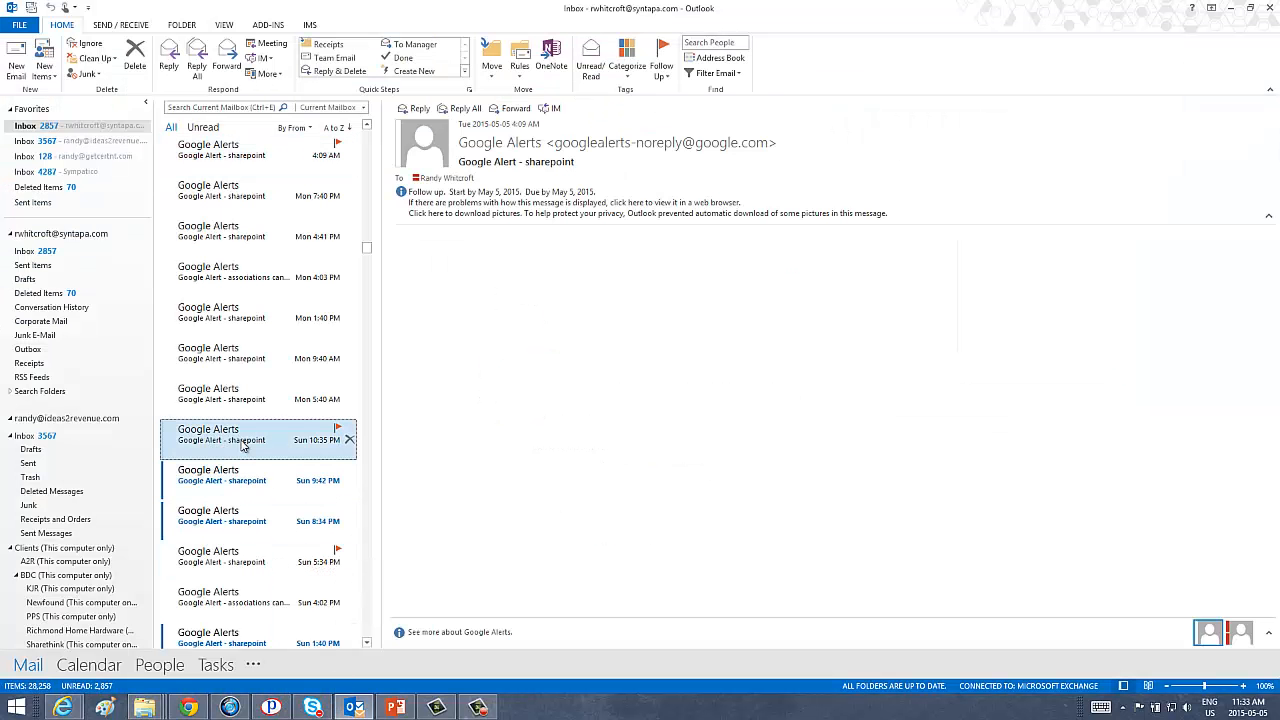
pyautogui.click(265, 160)
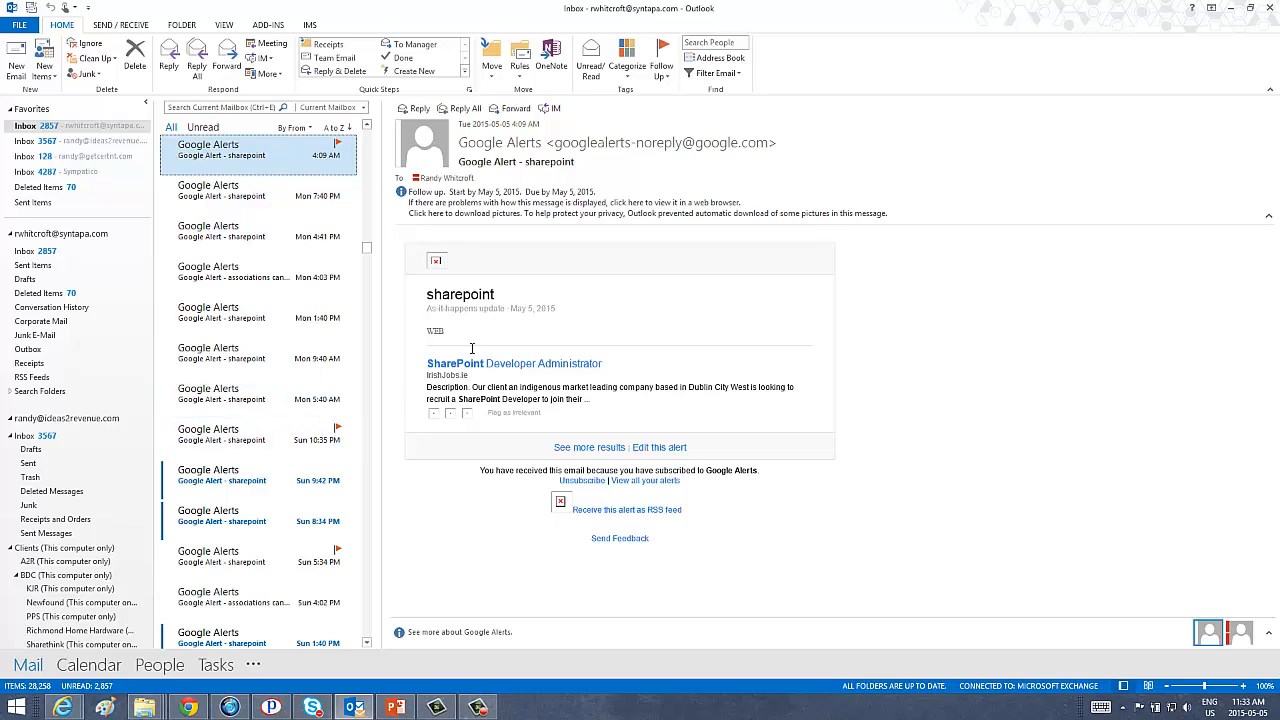
pyautogui.click(260, 437)
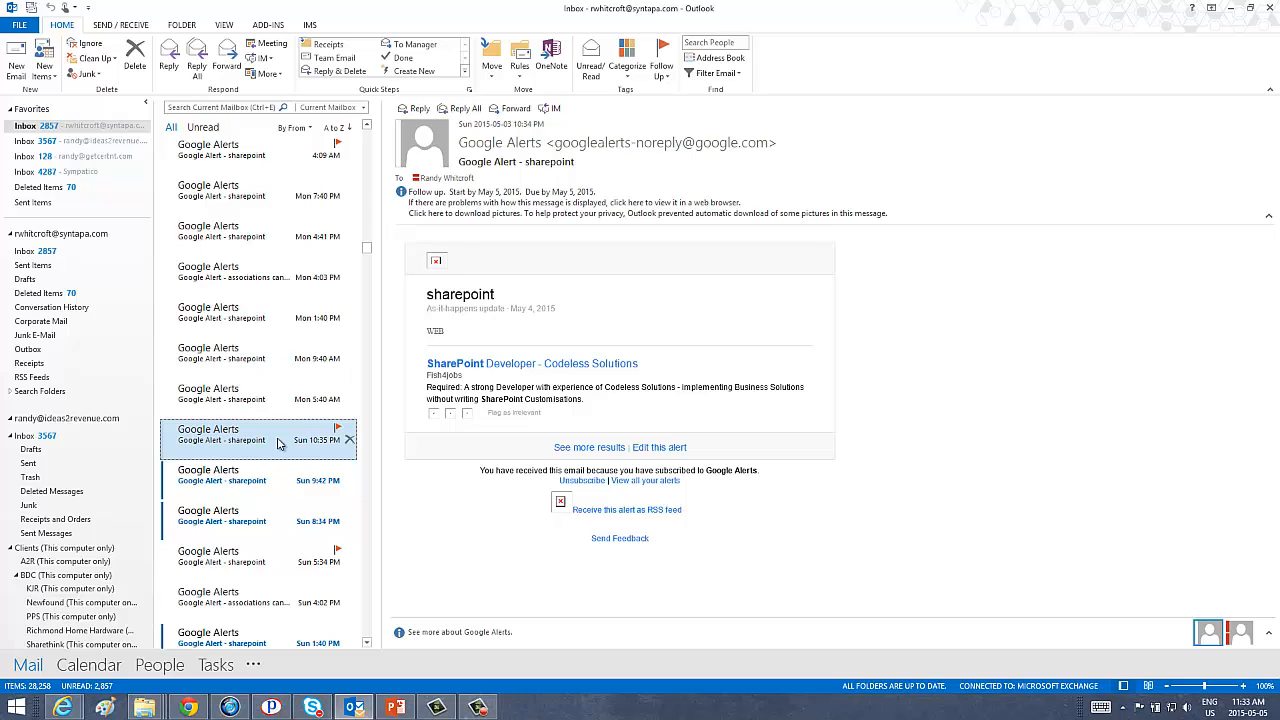
pyautogui.moveTo(278, 443); pyautogui.dragTo(678, 224)
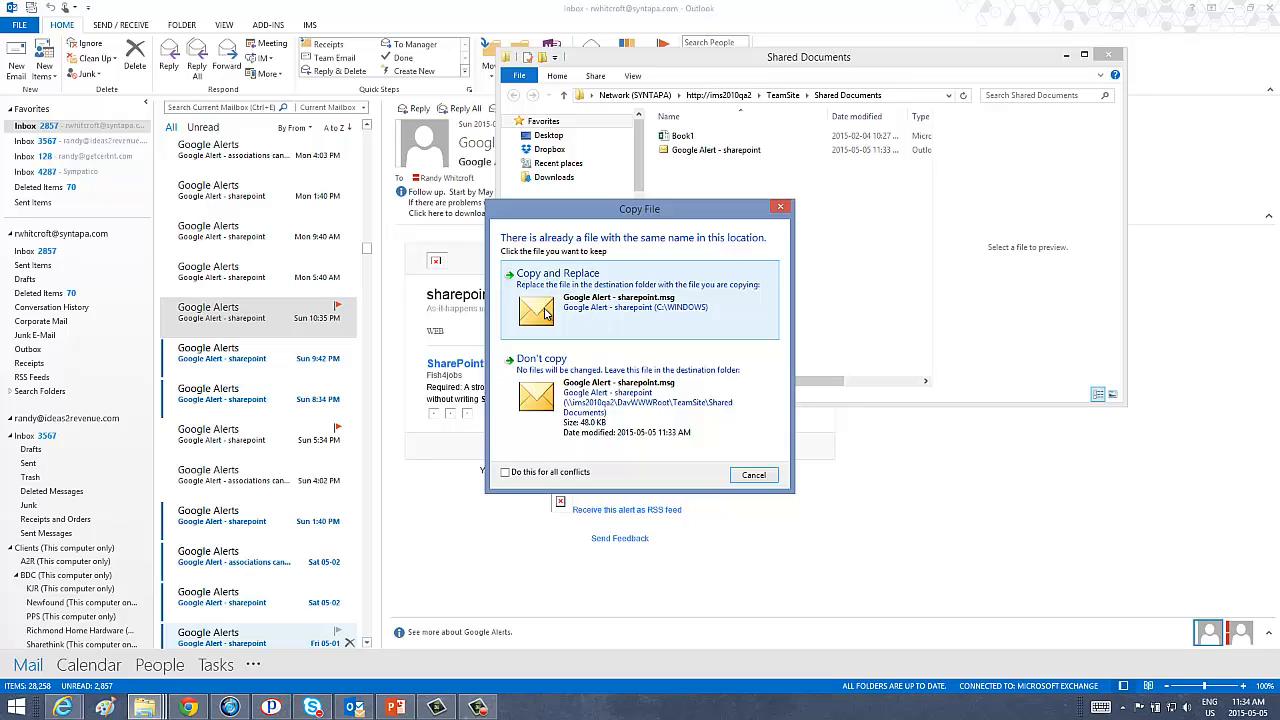
# Copy and replace the existing Google Alert file, dismiss the Outlook error, and switch to PowerPoint.
pyautogui.click(545, 313)
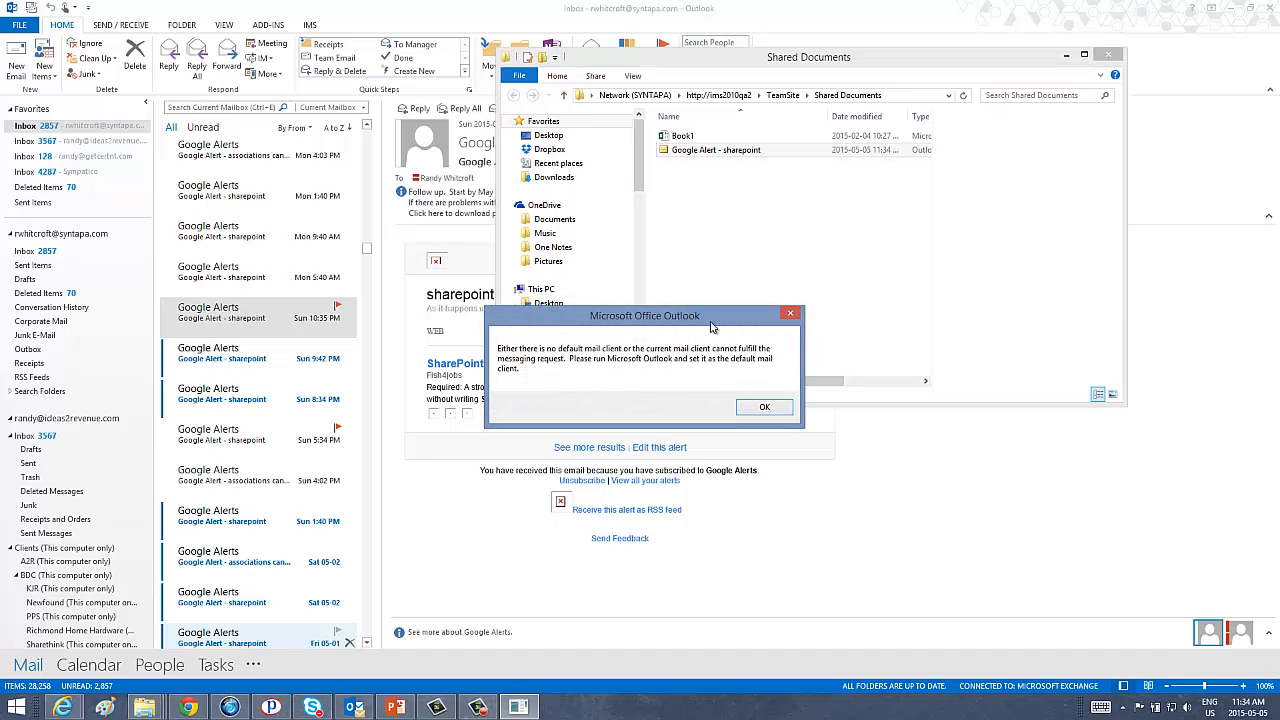
pyautogui.click(757, 408)
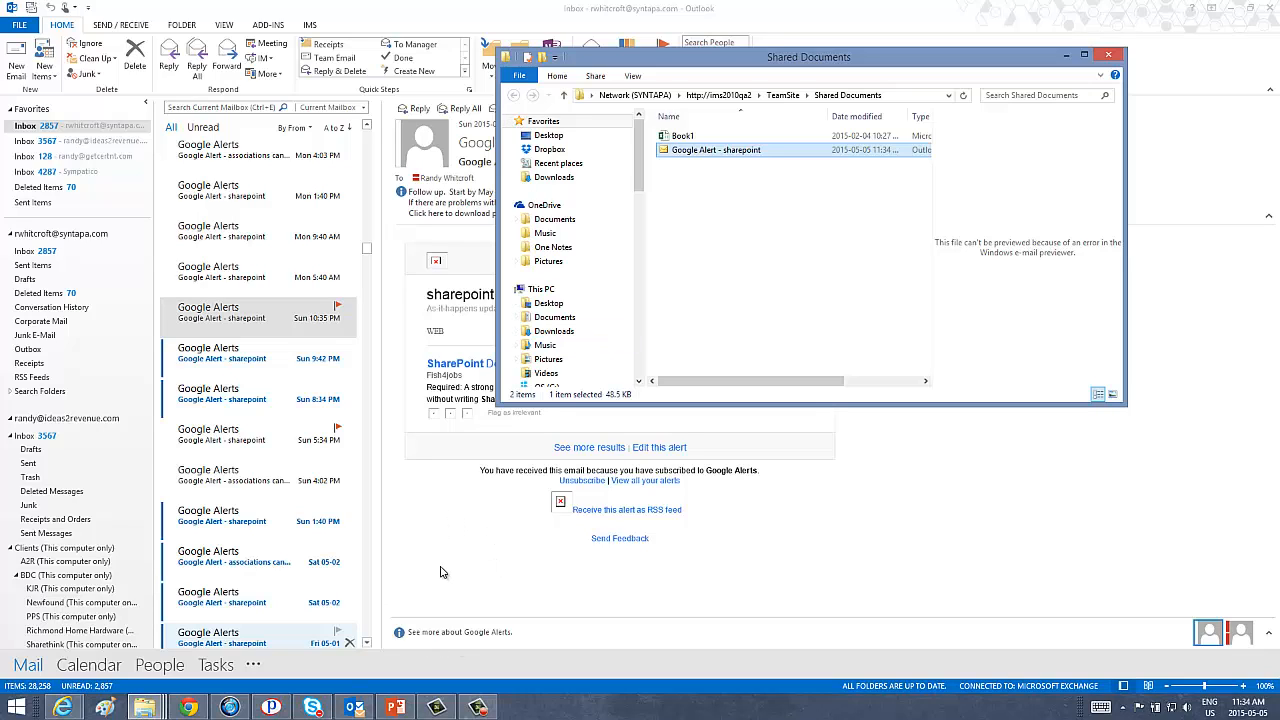
pyautogui.click(394, 706)
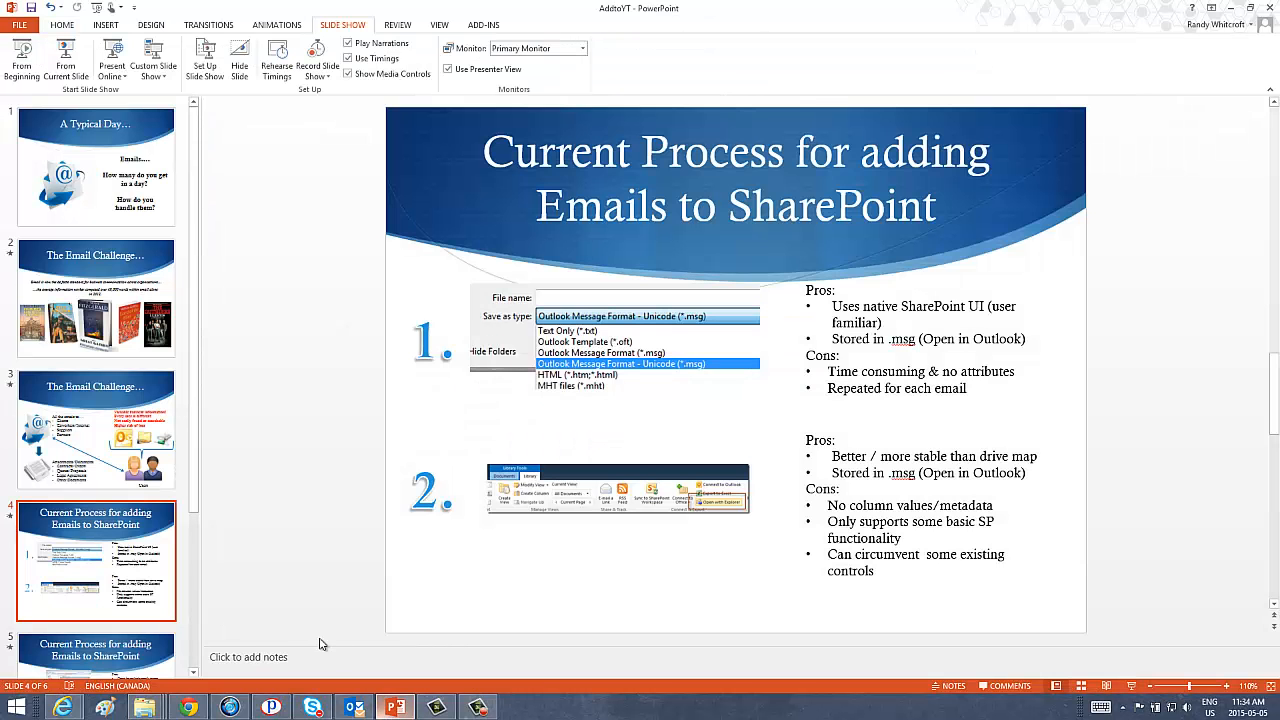
# Run the slide show from slide 4 and advance to the third method, the mapped drive.
pyautogui.click(68, 66)
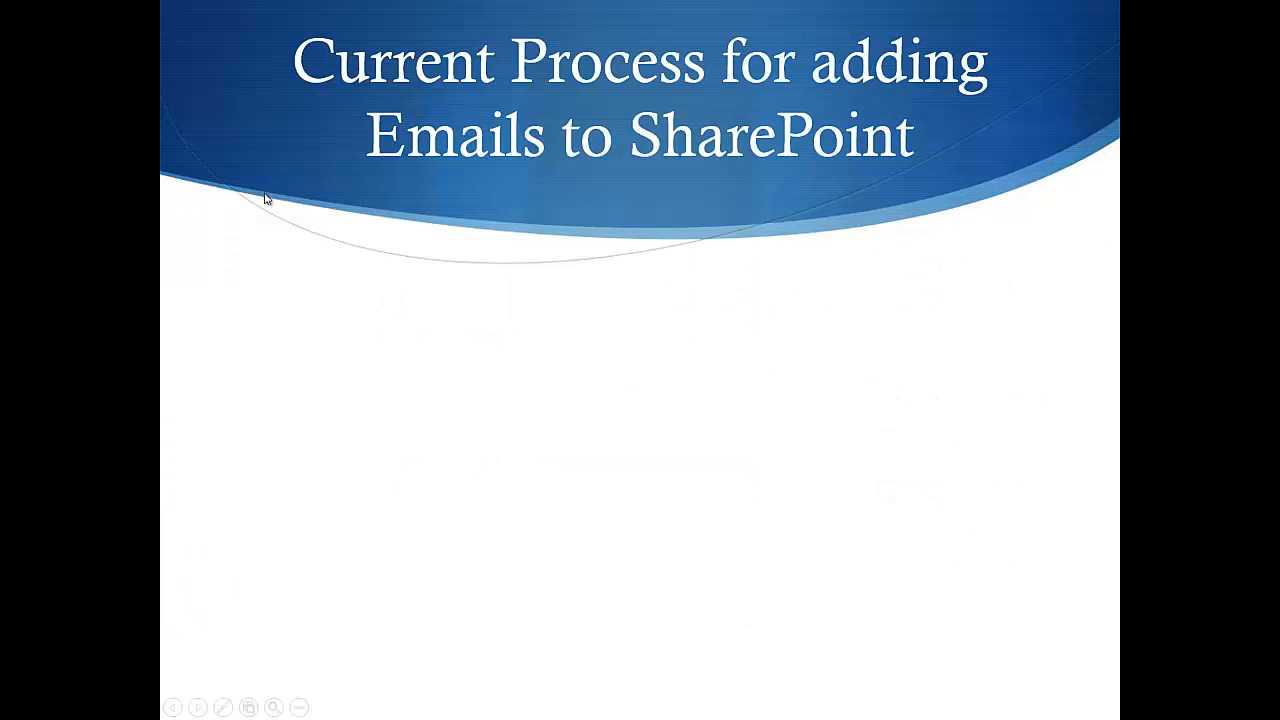
pyautogui.click(698, 436)
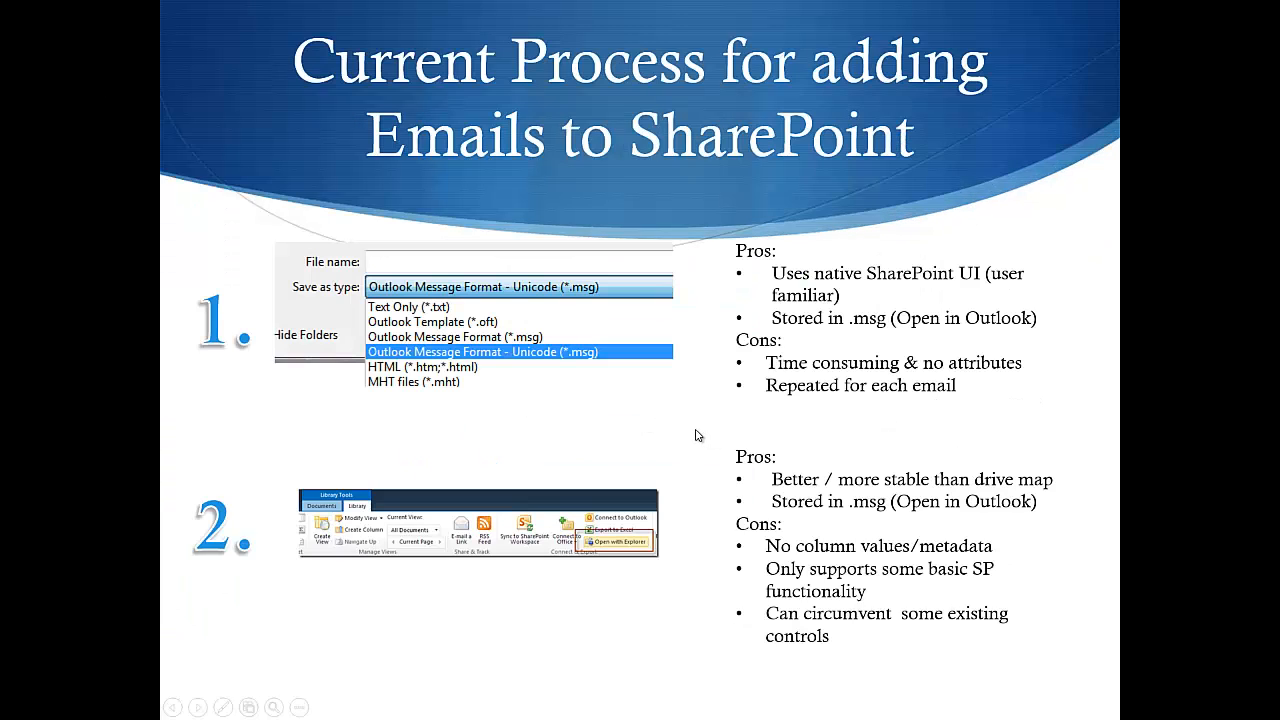
pyautogui.click(698, 436)
pyautogui.click(698, 436)
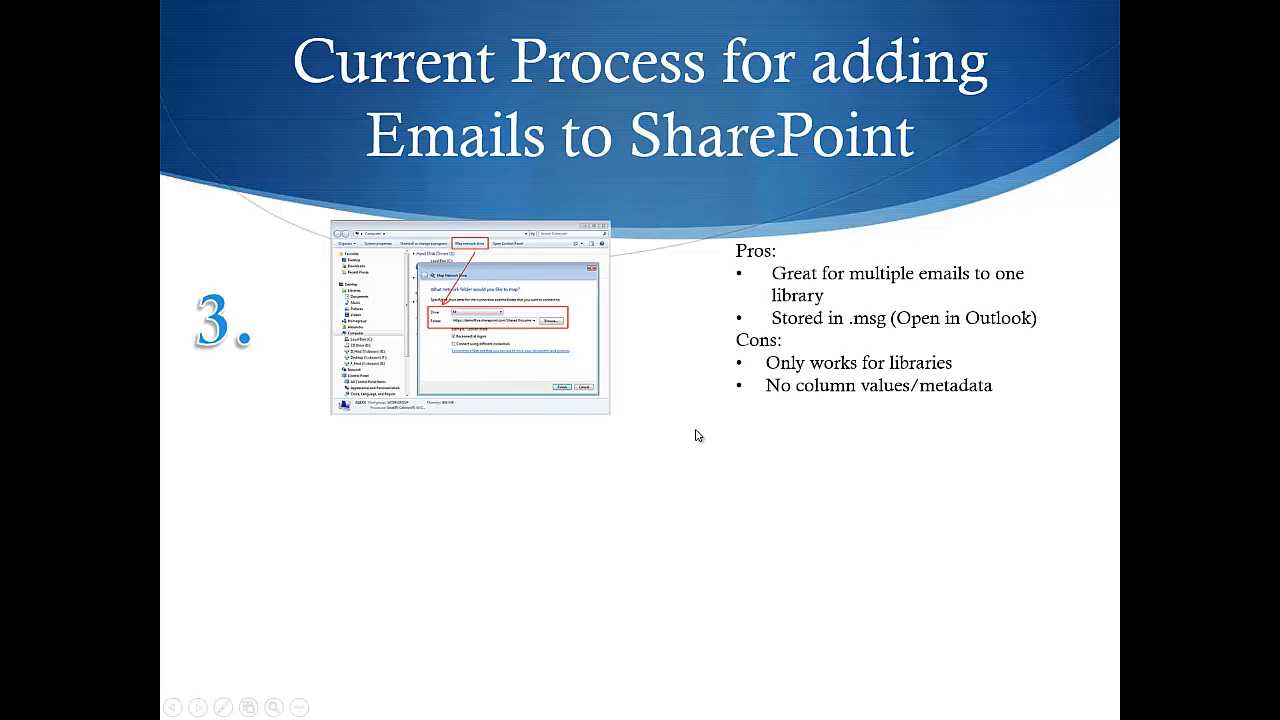
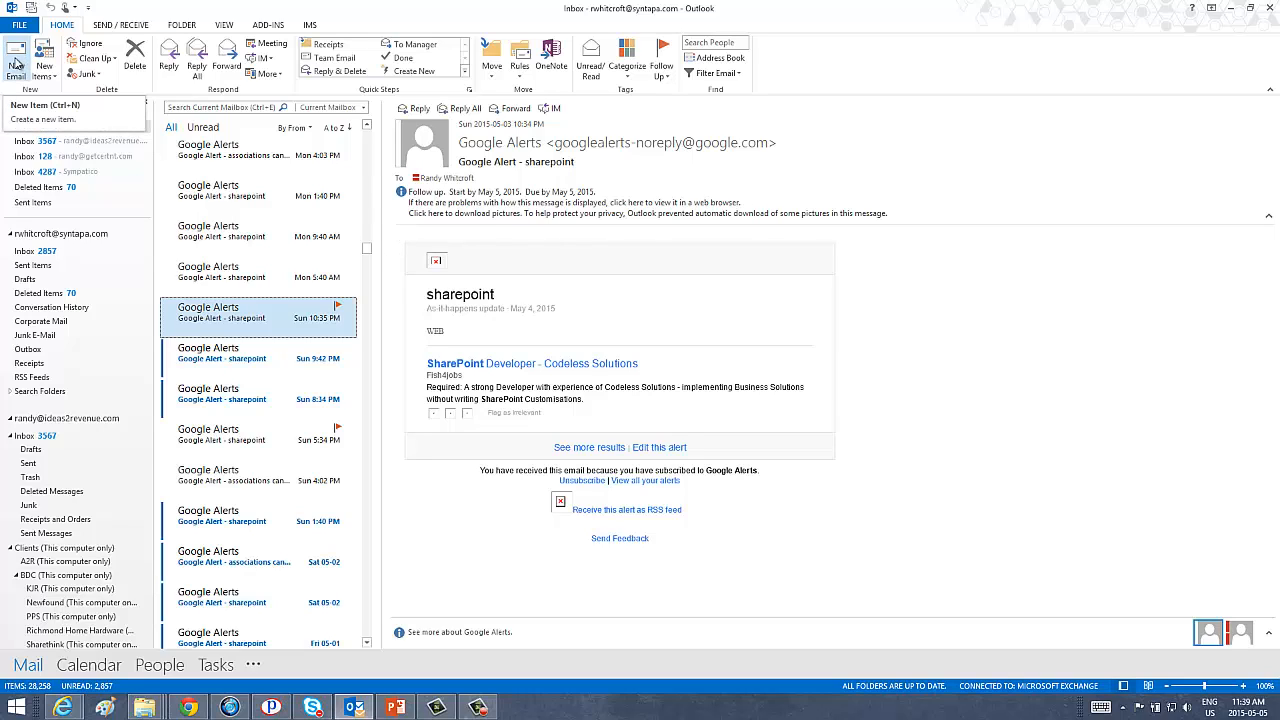
# Start a blank Outlook email, then bring the 21-item SharePoint Prospects library forward.
pyautogui.click(17, 66)
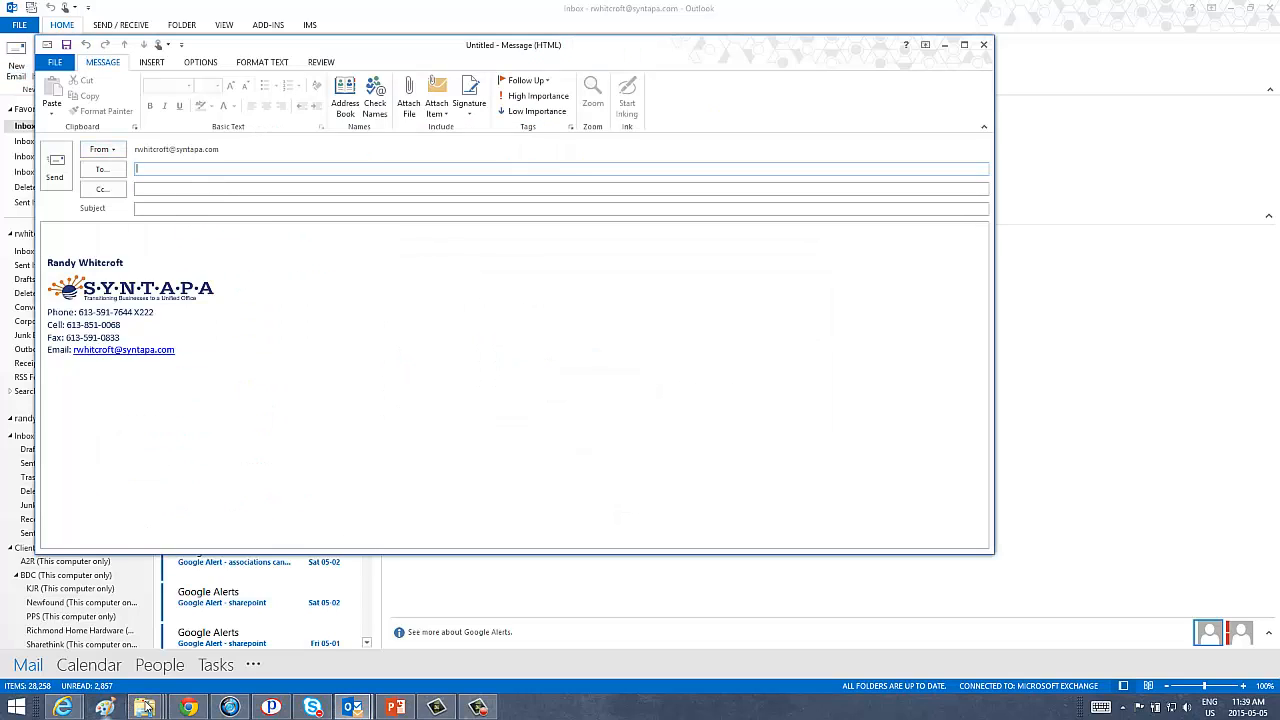
pyautogui.moveTo(70, 708)
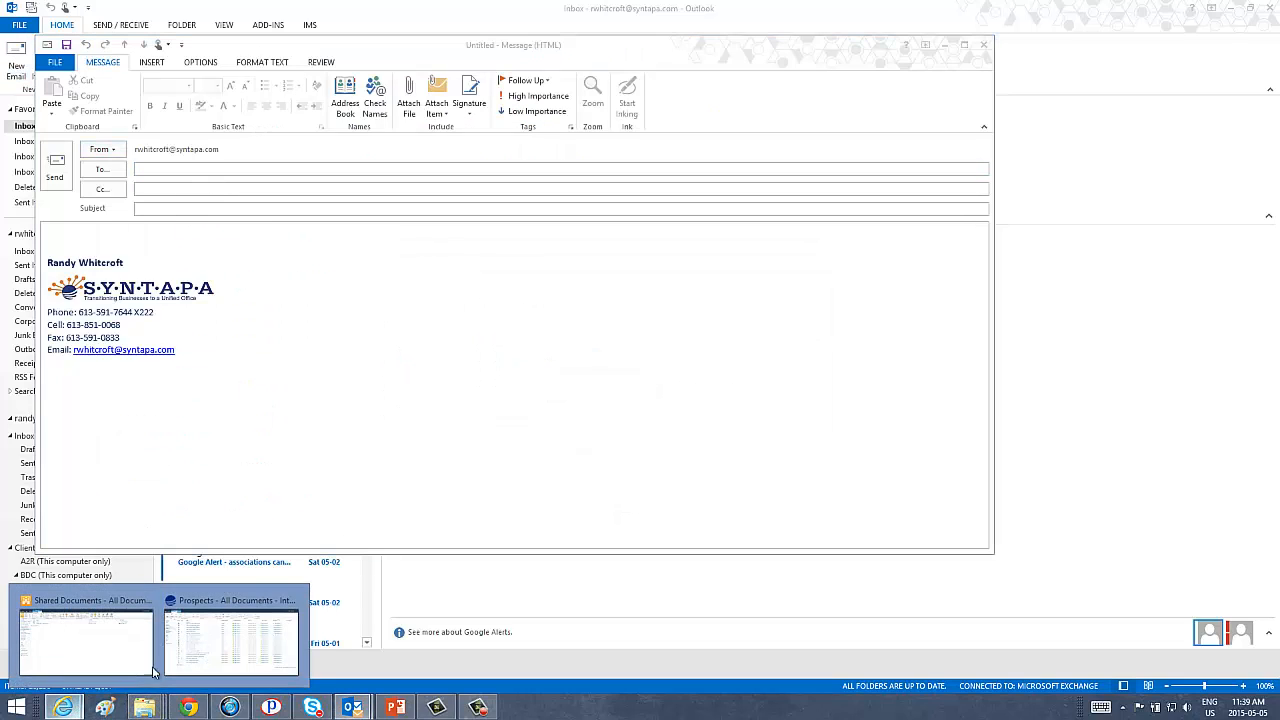
pyautogui.click(209, 640)
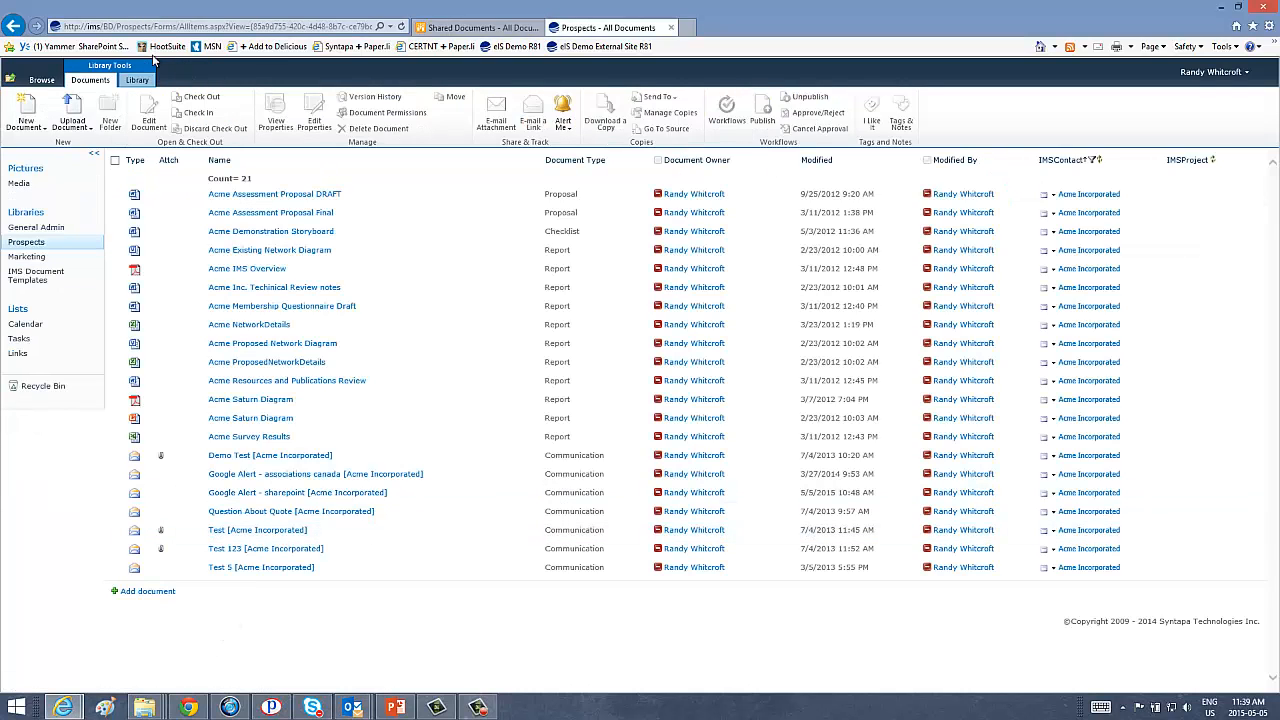
# Reveal the Prospects library's Browse breadcrumb, then return to the untitled Outlook message.
pyautogui.click(45, 81)
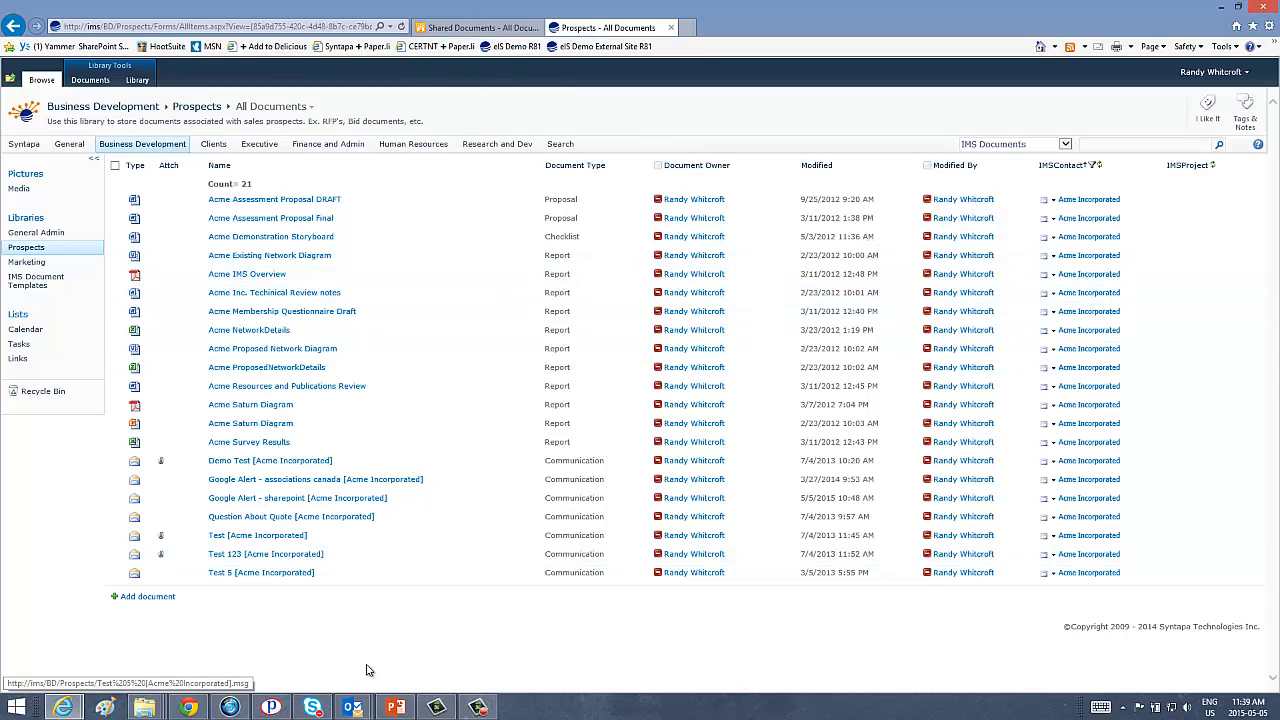
pyautogui.click(352, 707)
# Address the new email to the suggested contact with subject 'Test' and send it.
pyautogui.click(400, 652)
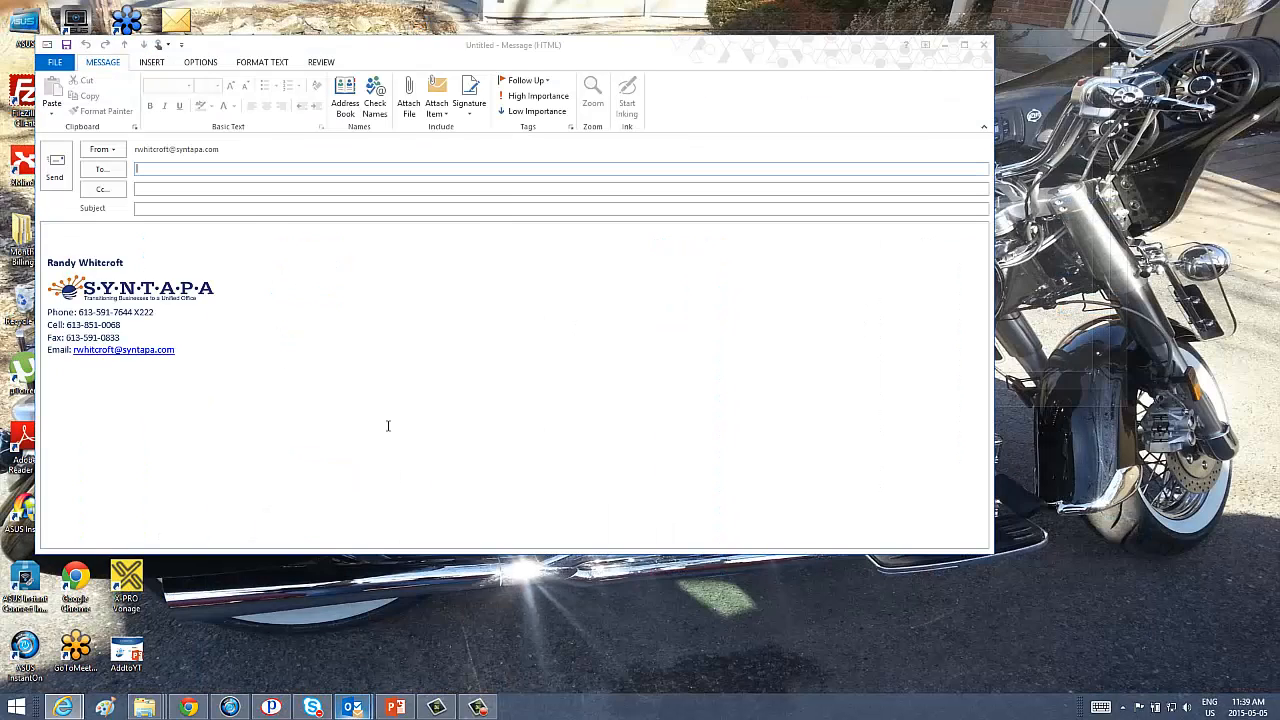
pyautogui.write('mark')
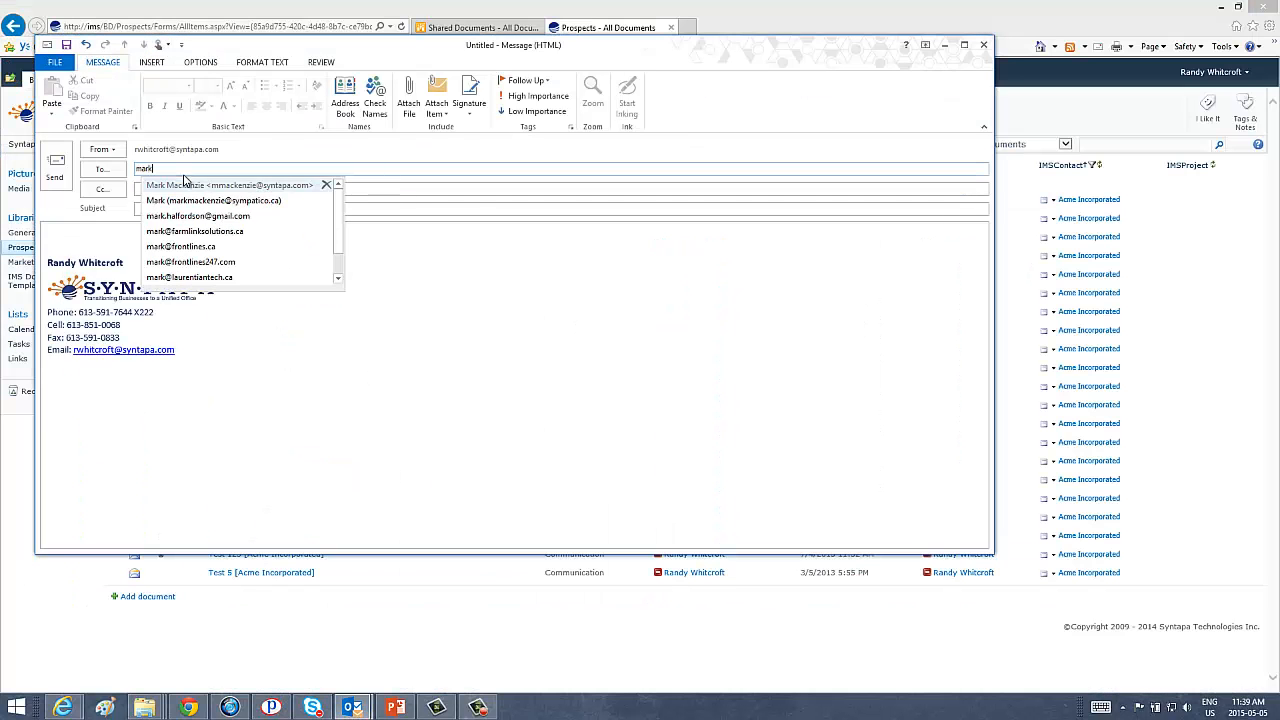
pyautogui.press('Return')
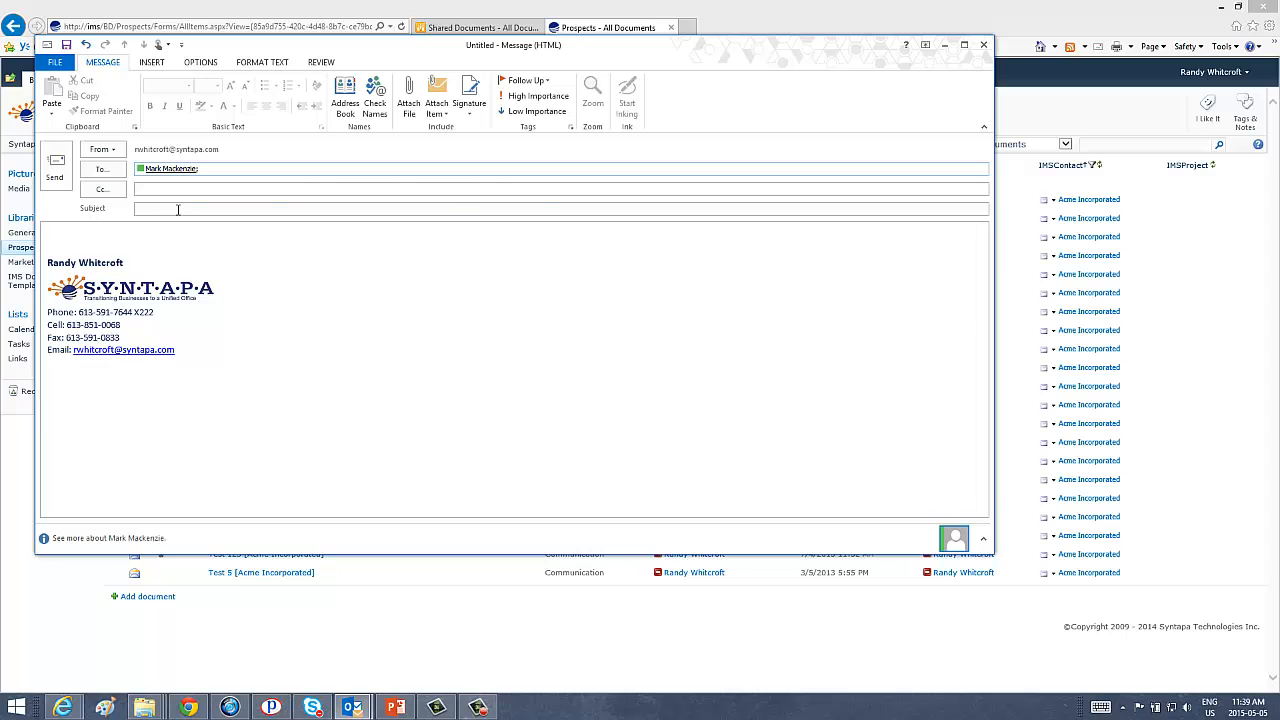
pyautogui.click(178, 208)
pyautogui.write('Test')
pyautogui.click(54, 168)
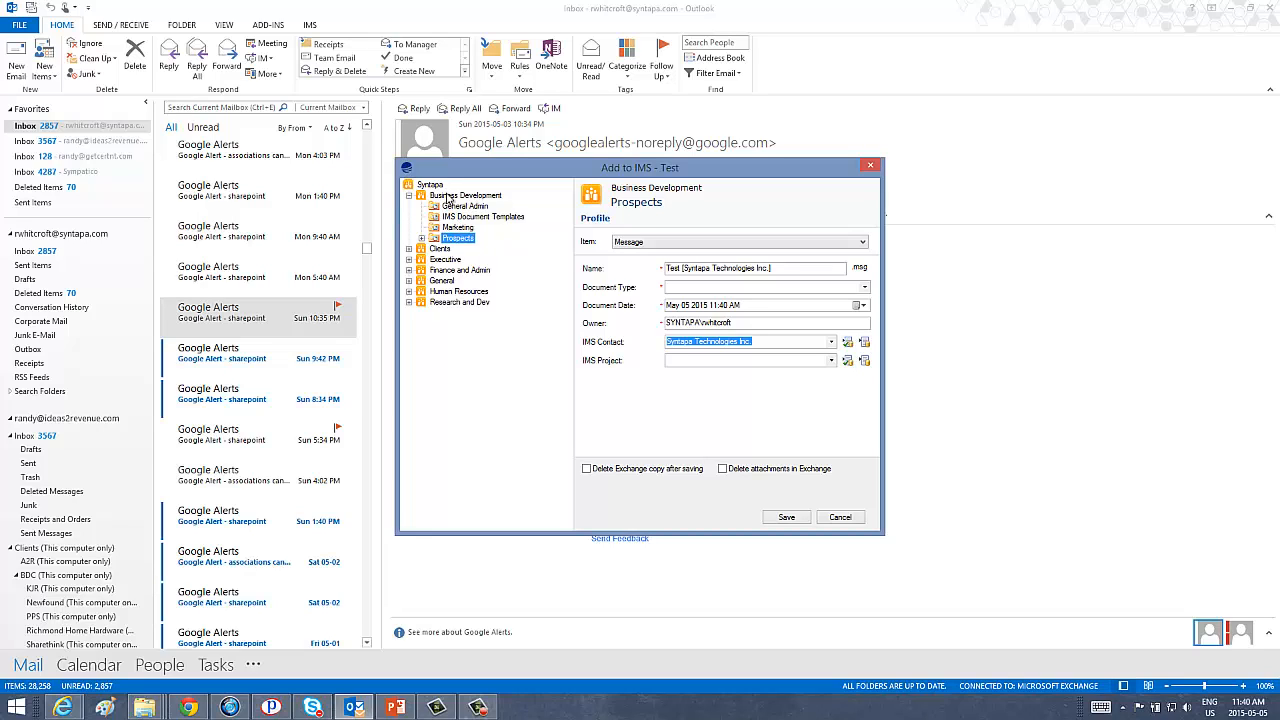
# Set Document Type to Communication and replace the IMS Contact with Acme Incorporated.
pyautogui.click(688, 292)
pyautogui.click(693, 315)
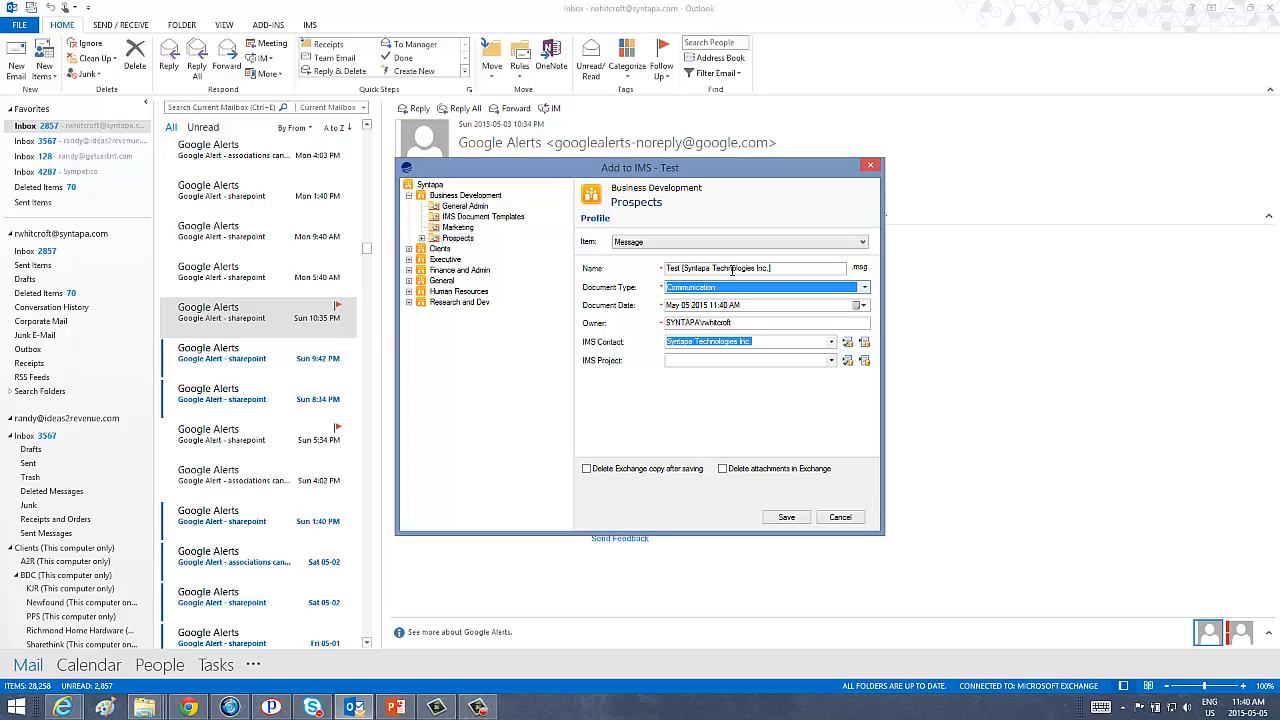
pyautogui.click(755, 343)
pyautogui.moveTo(755, 343); pyautogui.dragTo(664, 335)
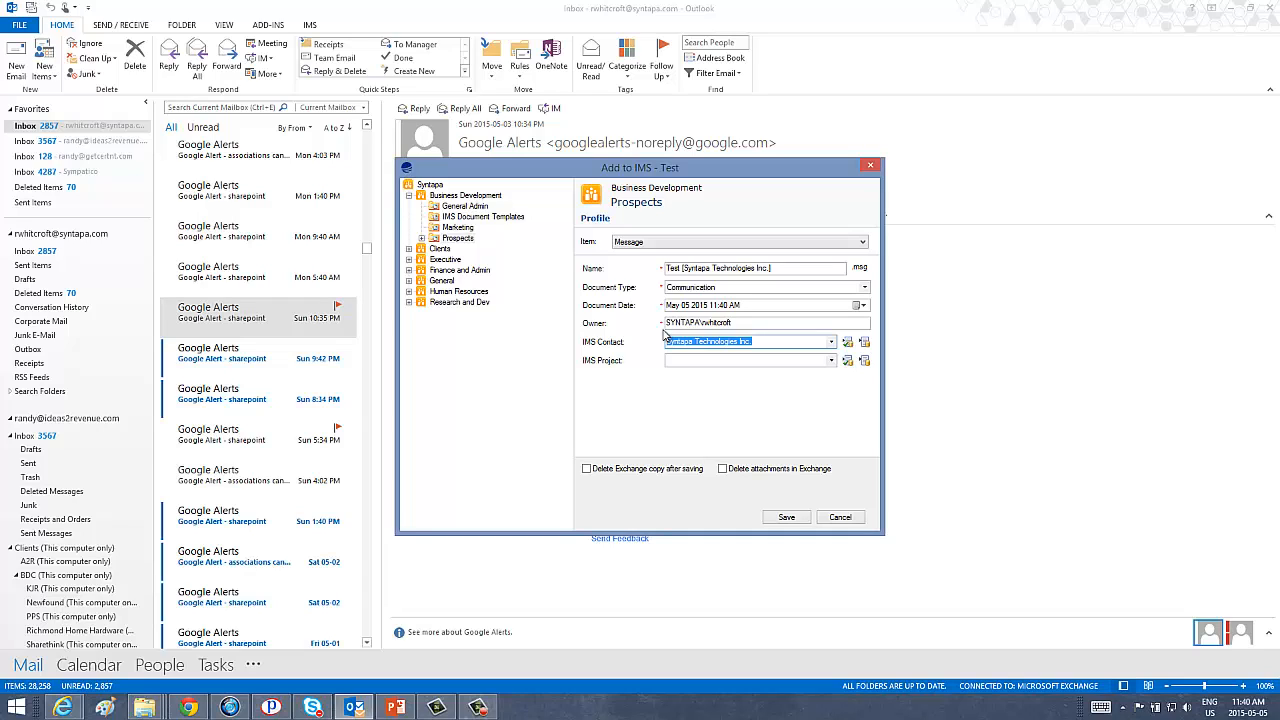
pyautogui.press('BackSpace')
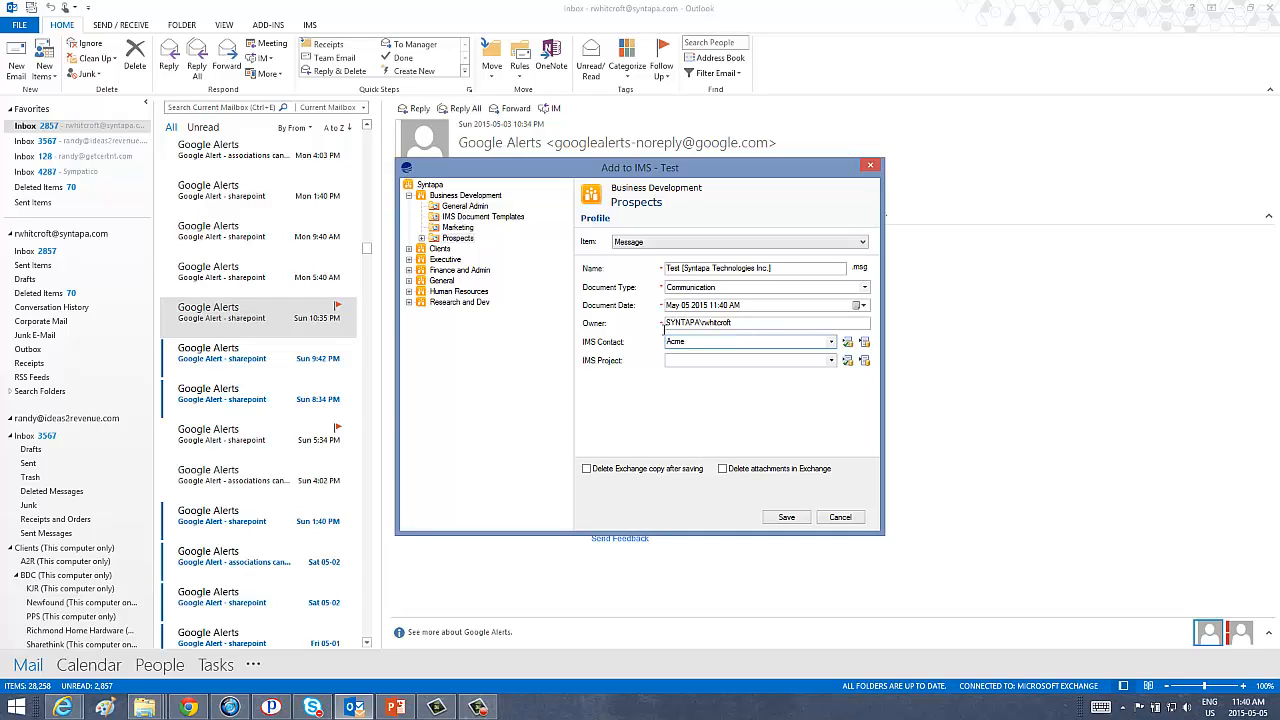
pyautogui.click(848, 344)
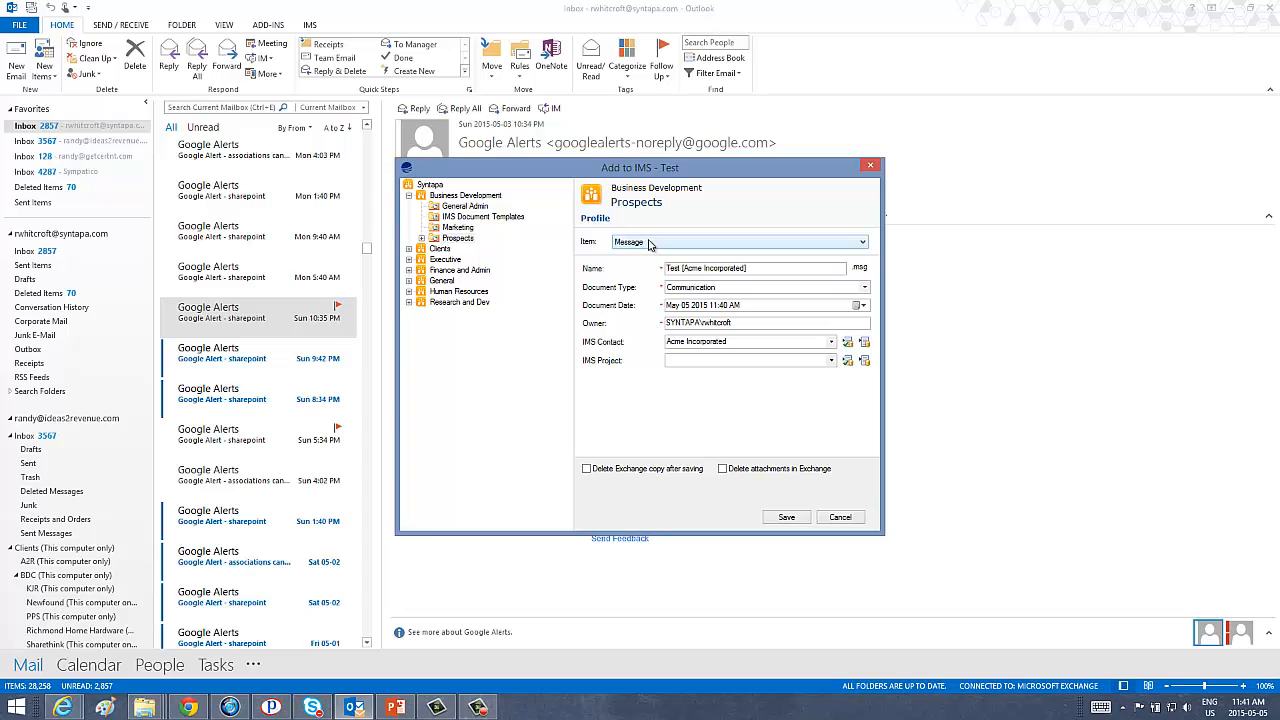
# Keep Item as Message, save, and overwrite the existing 'Test [Acme Incorporated].msg'.
pyautogui.click(864, 245)
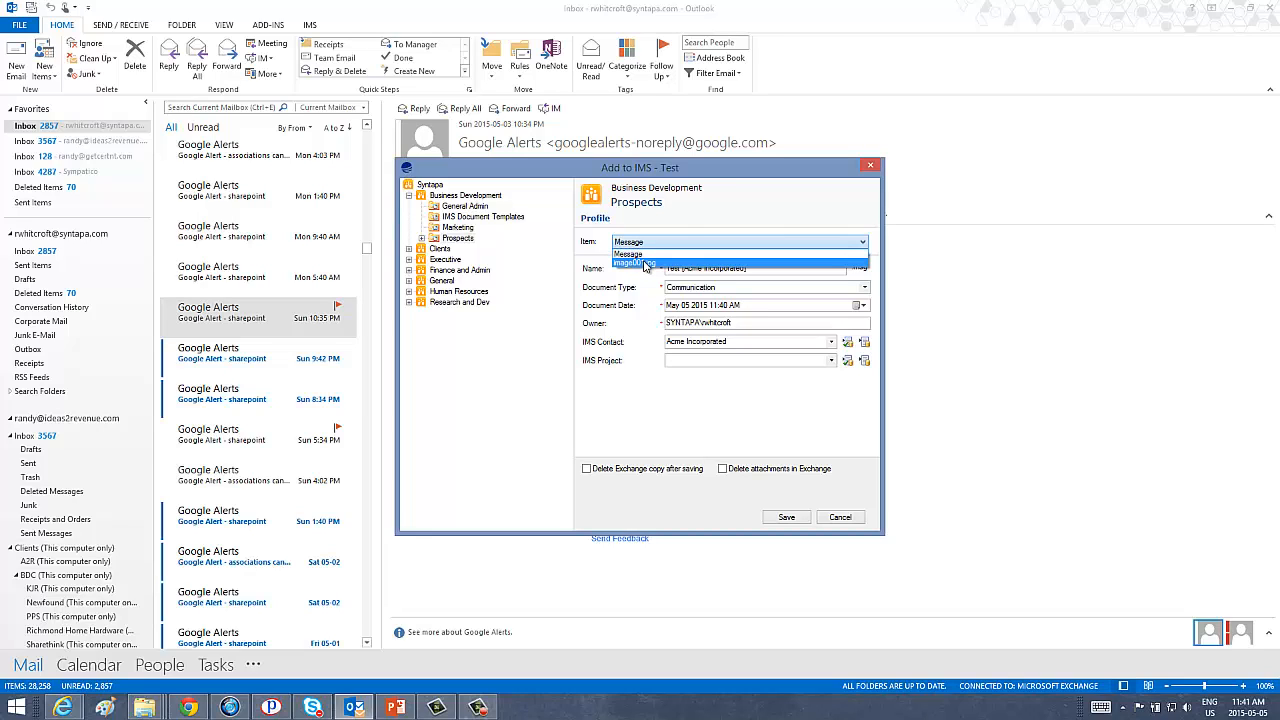
pyautogui.click(700, 207)
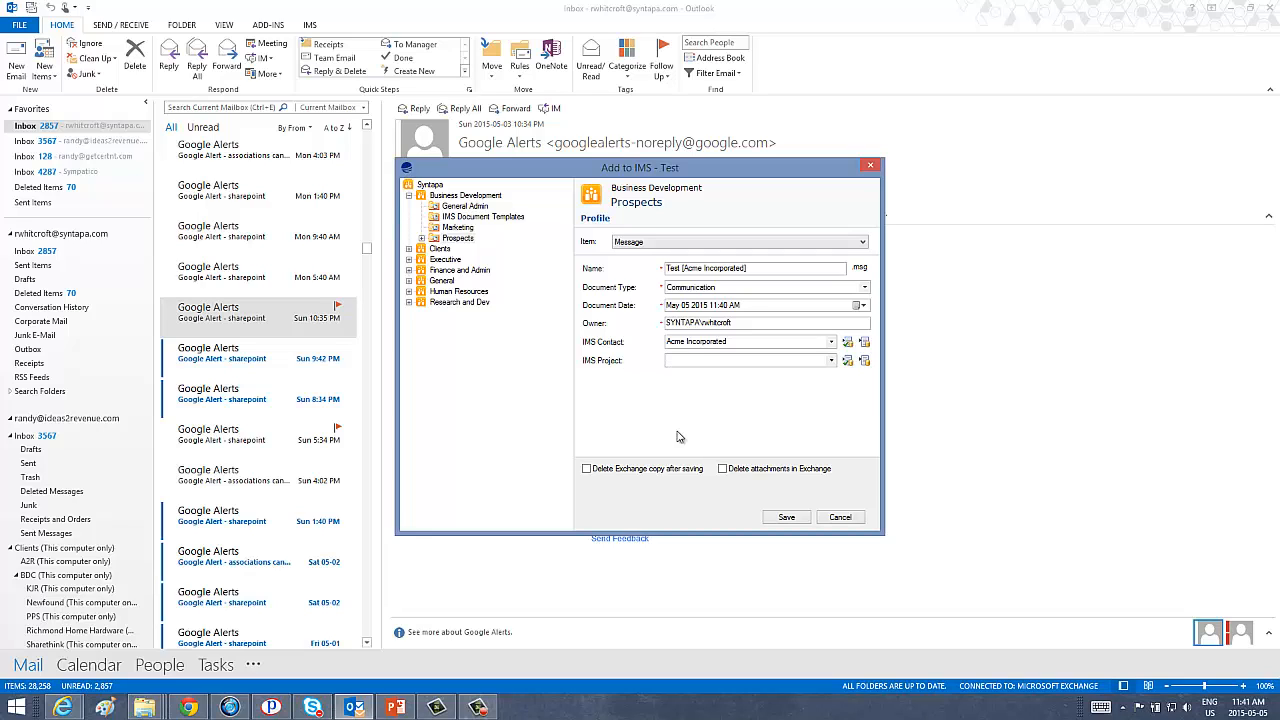
pyautogui.click(787, 518)
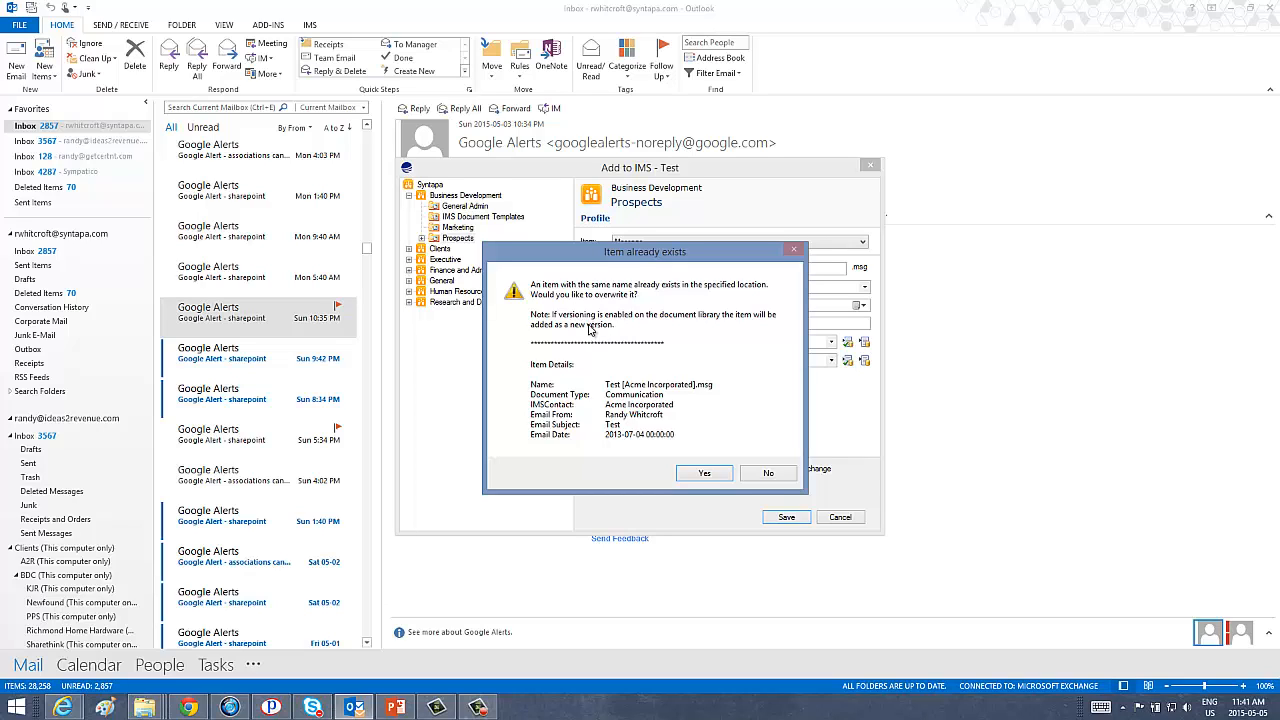
pyautogui.click(707, 474)
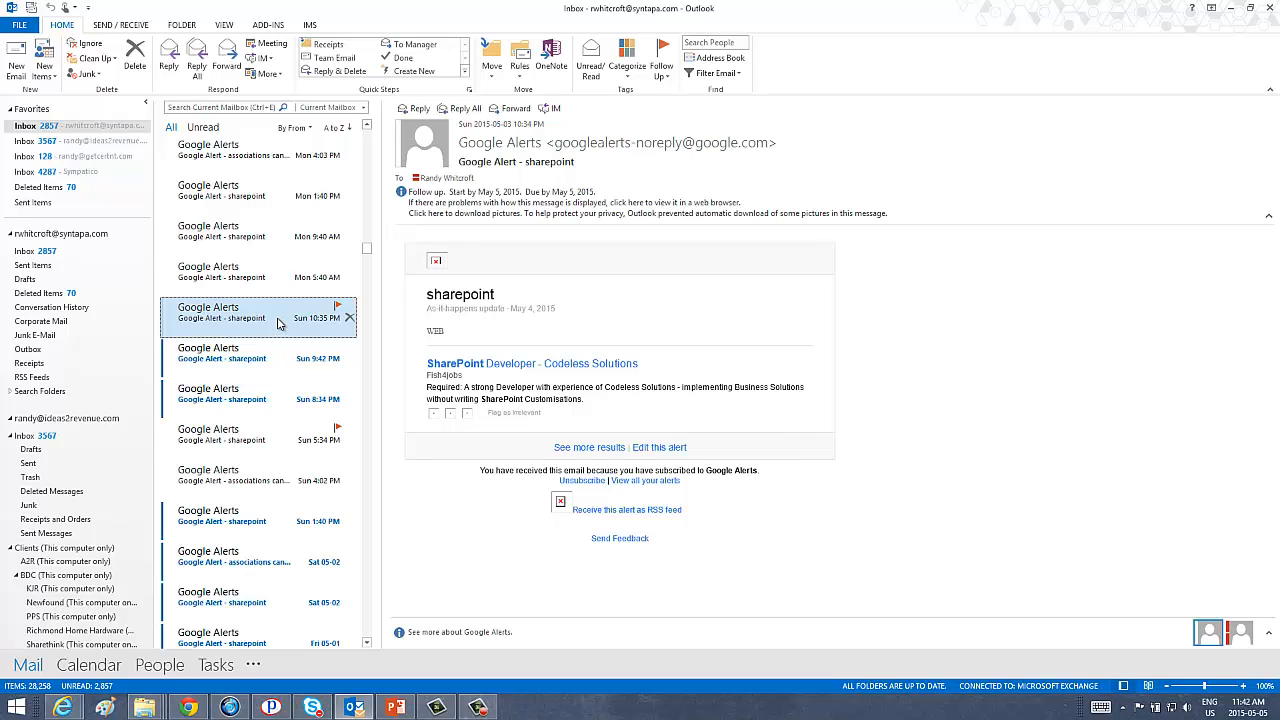
# Open the Sunday 5:34 PM Google Alert, start Add to IMS on it, then cancel.
pyautogui.click(262, 440)
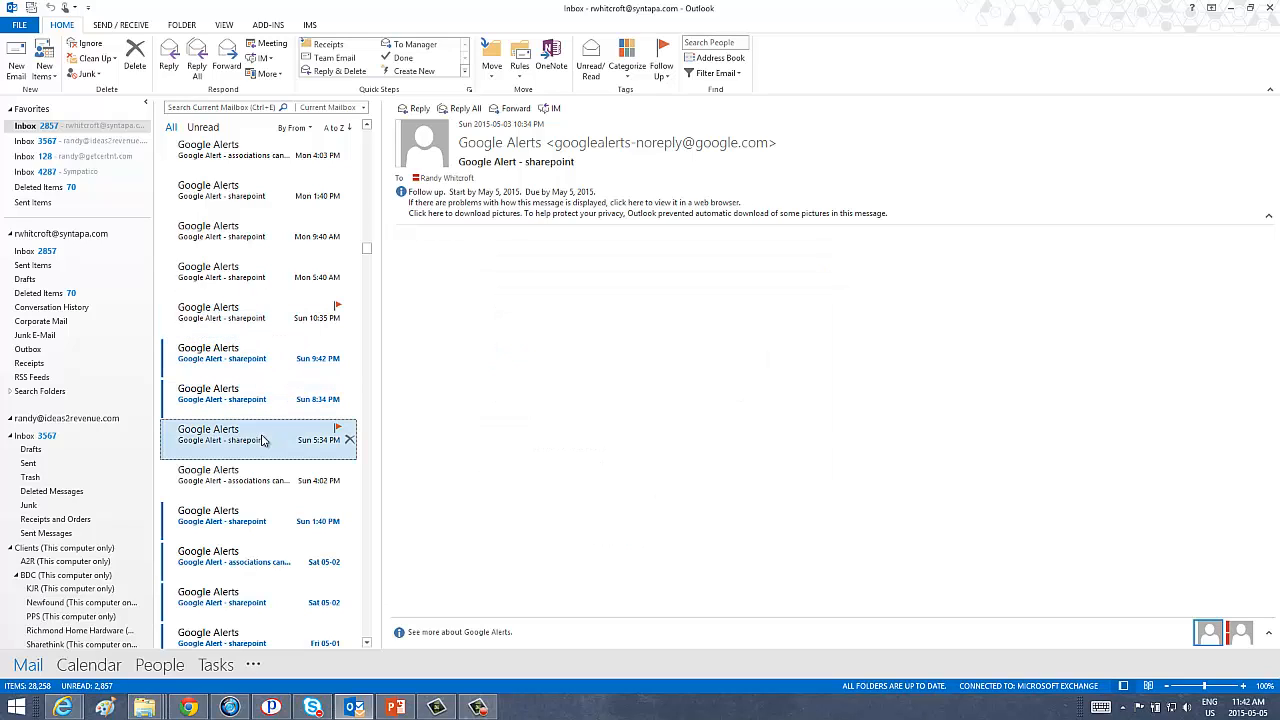
pyautogui.rightClick(262, 440)
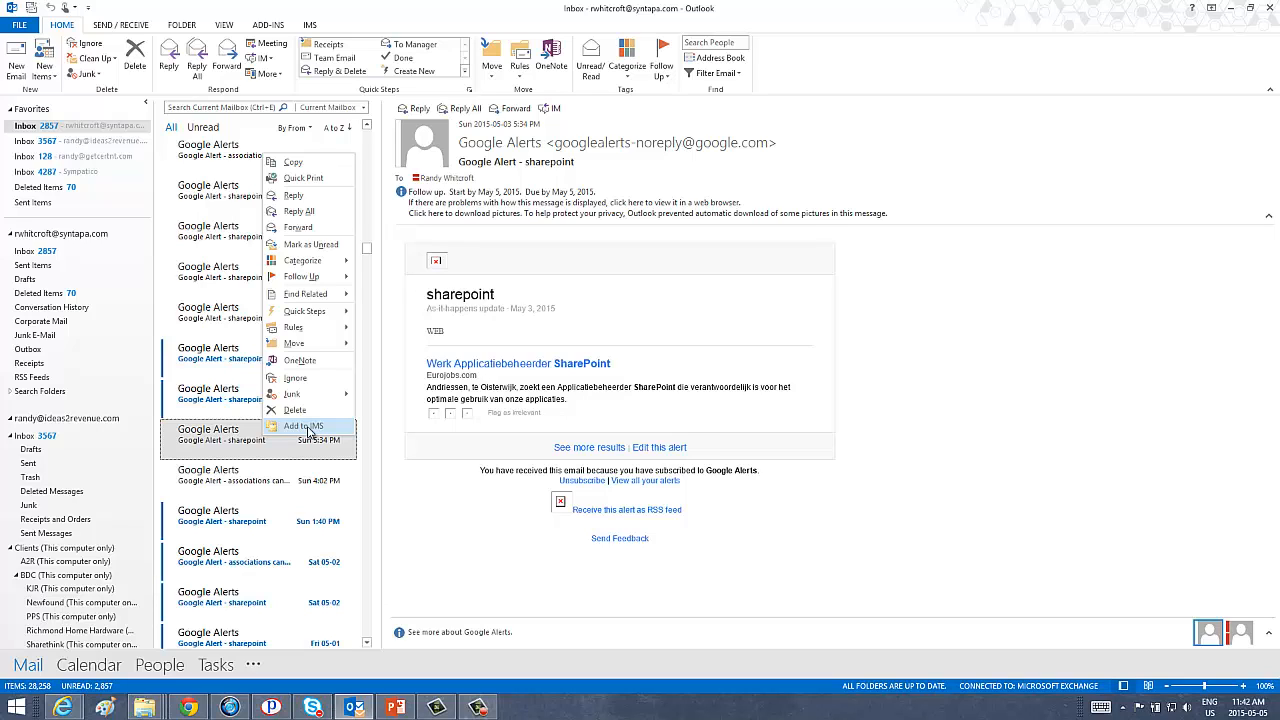
pyautogui.click(304, 426)
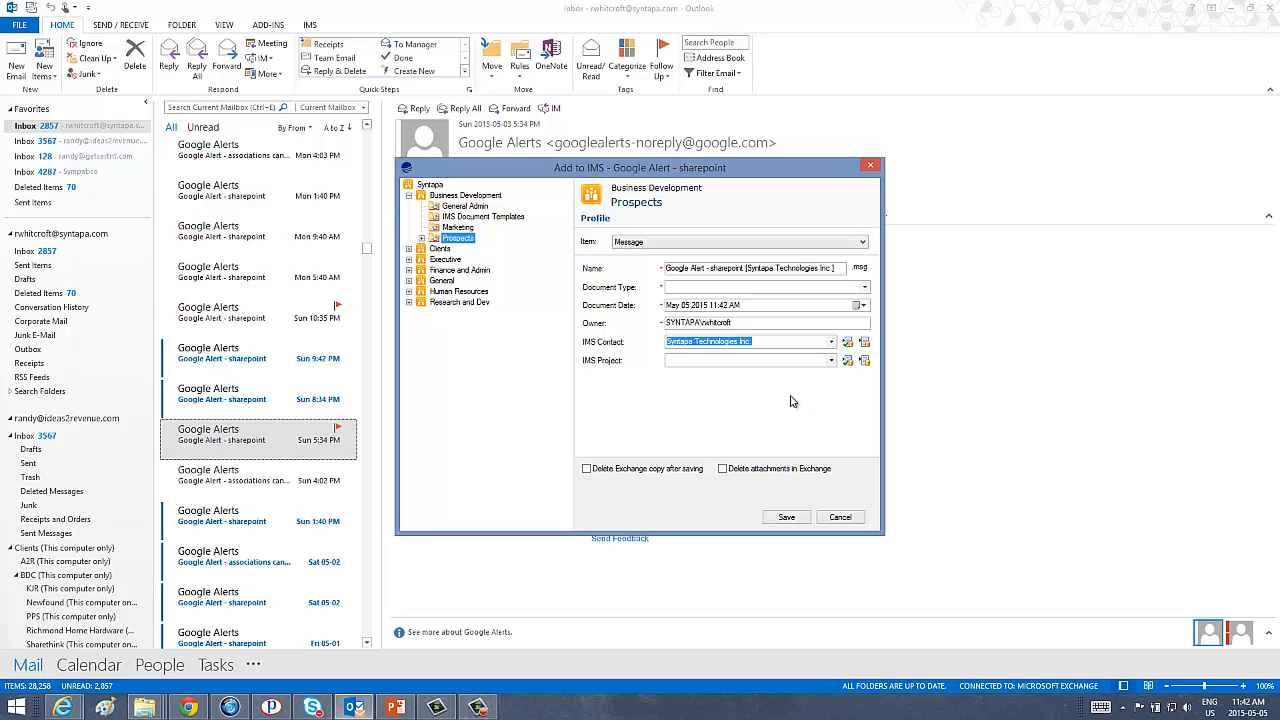
pyautogui.click(840, 517)
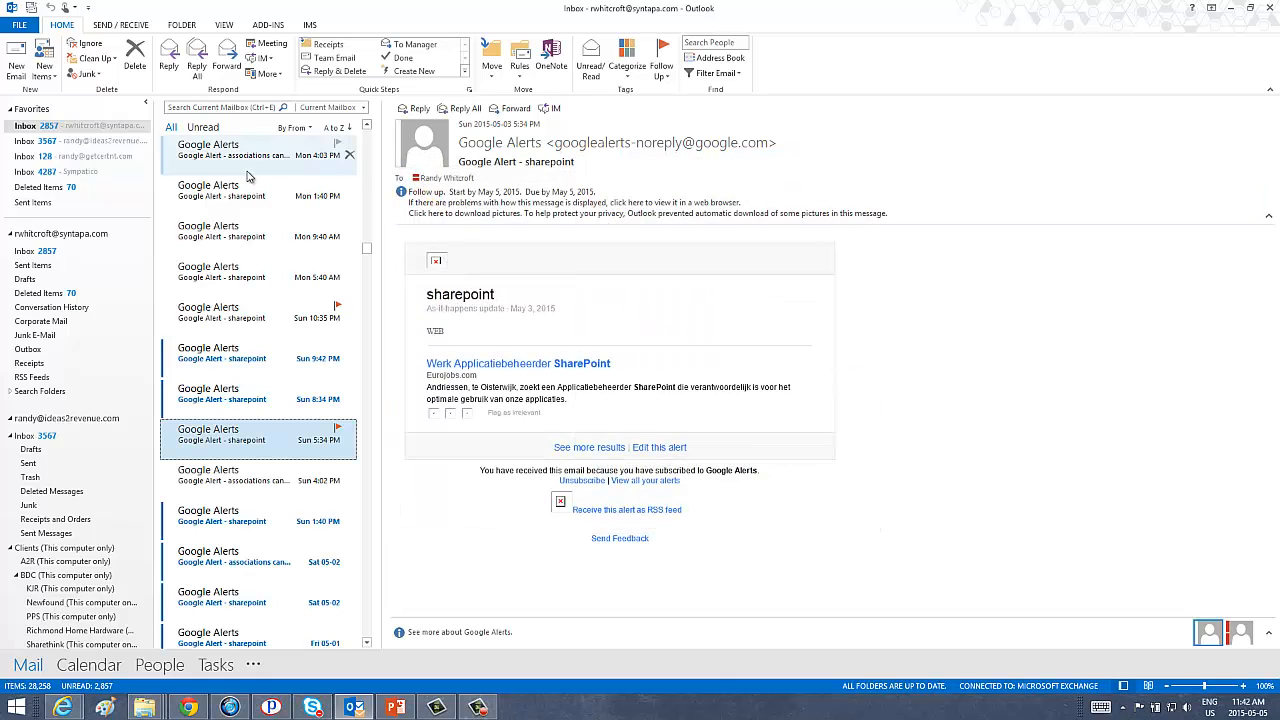
pyautogui.moveTo(86, 662)
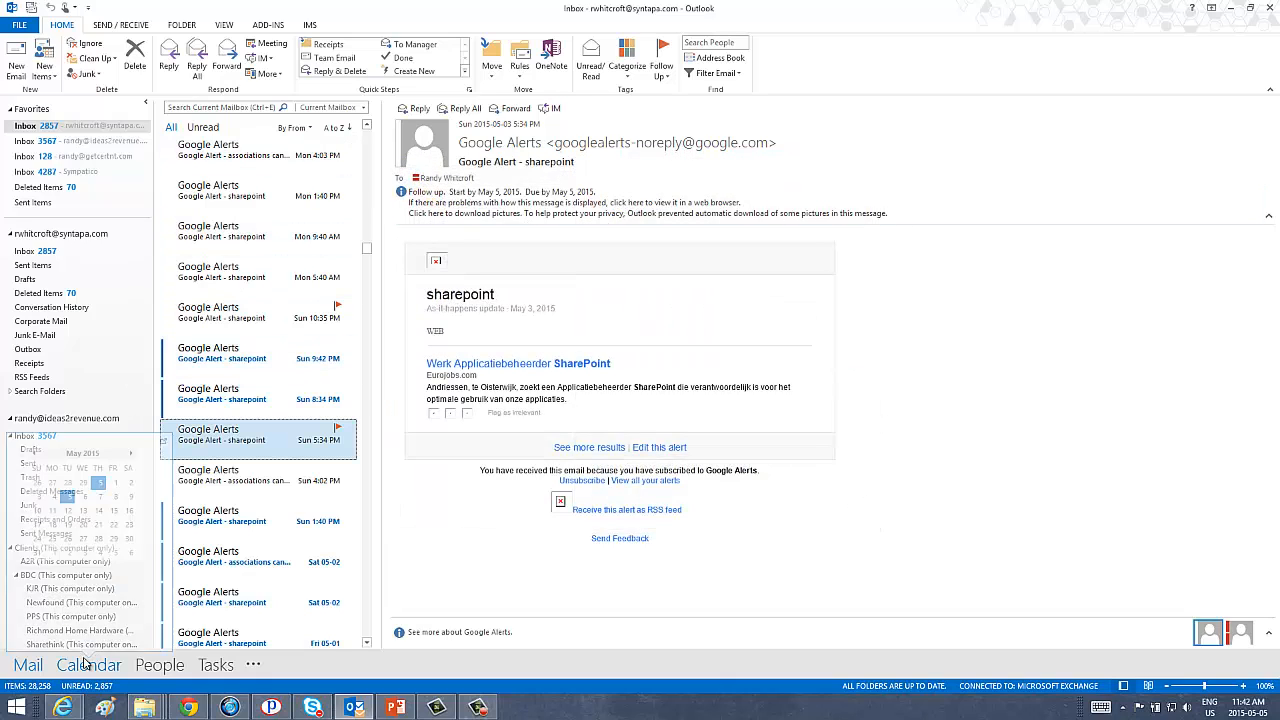